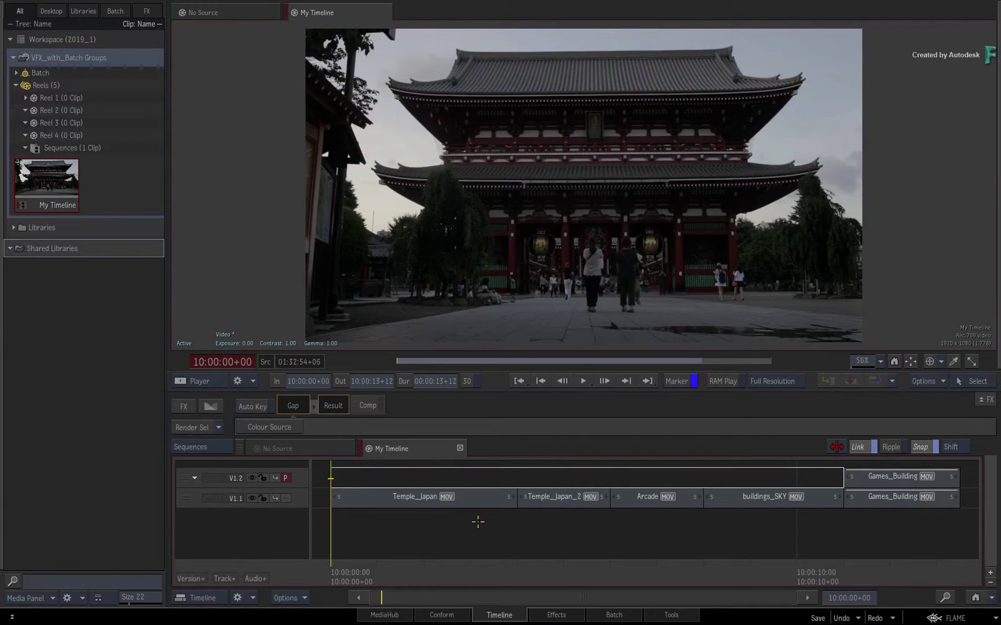
- Preview the edit from Temple_Japan through buildings_SKY to the building shot
drag(344, 567, 339, 544)
click(379, 503)
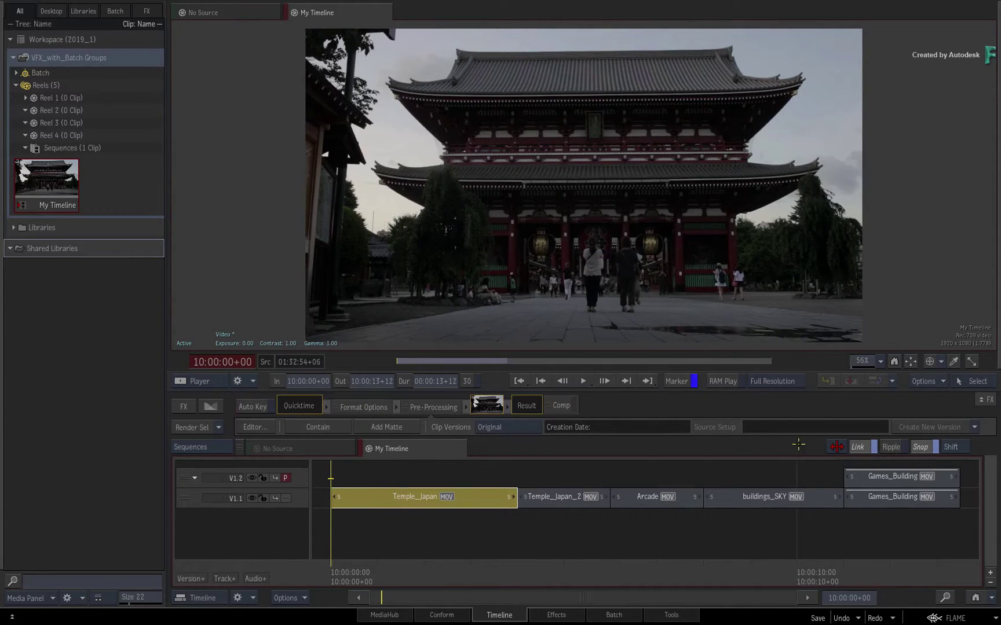
shift+click(799, 496)
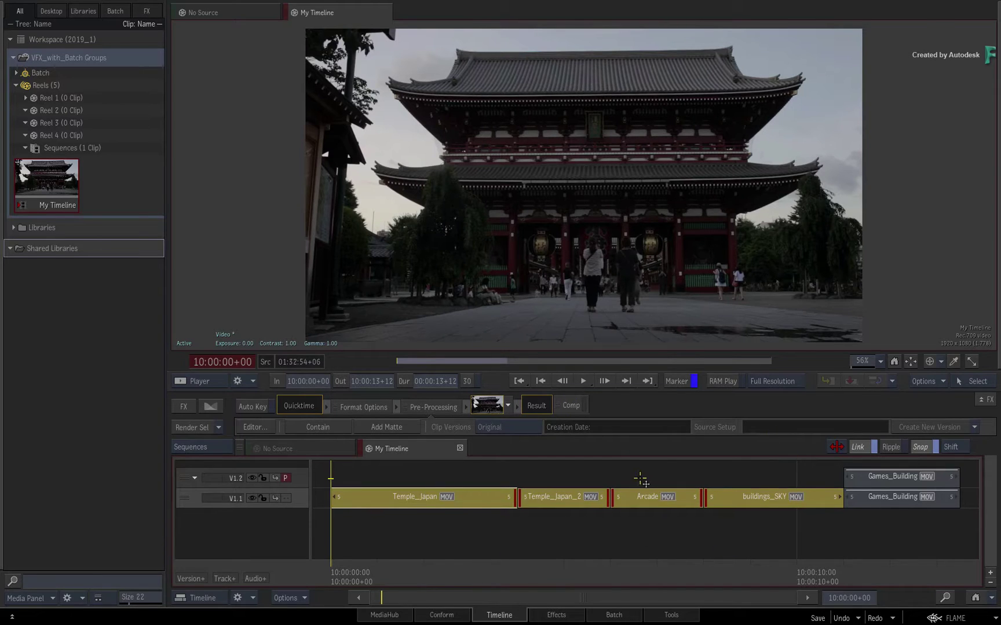
click(638, 475)
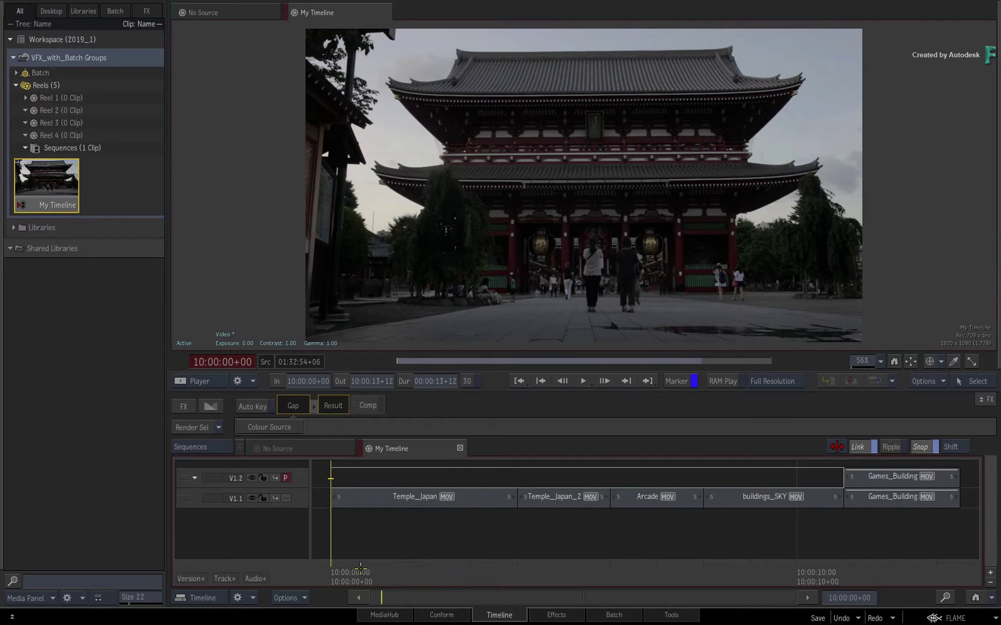
drag(360, 568, 335, 525)
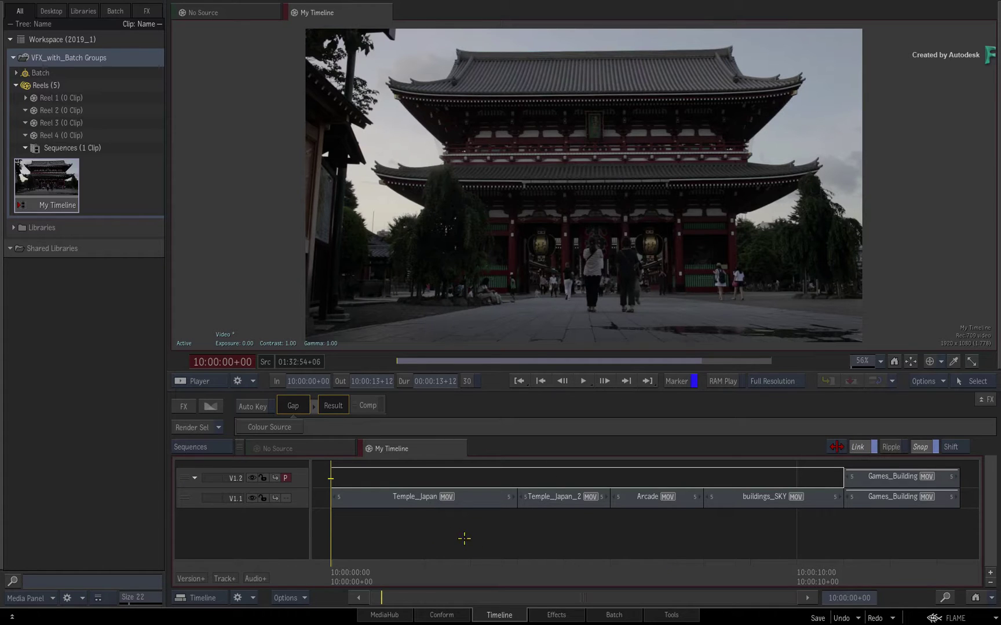
mouse_move(346, 574)
drag(346, 573, 622, 572)
- Create a Batch FX on the Arcade clip, shift its node left, and exit back to the timeline
click(630, 499)
scroll(565, 560, up, 5)
drag(667, 530, 550, 537)
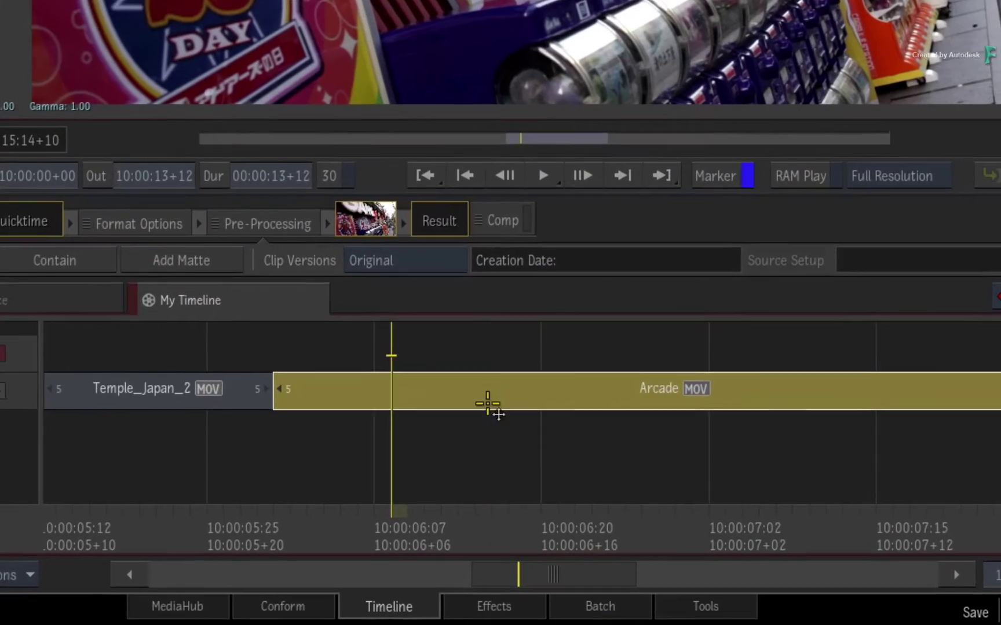
click(488, 404)
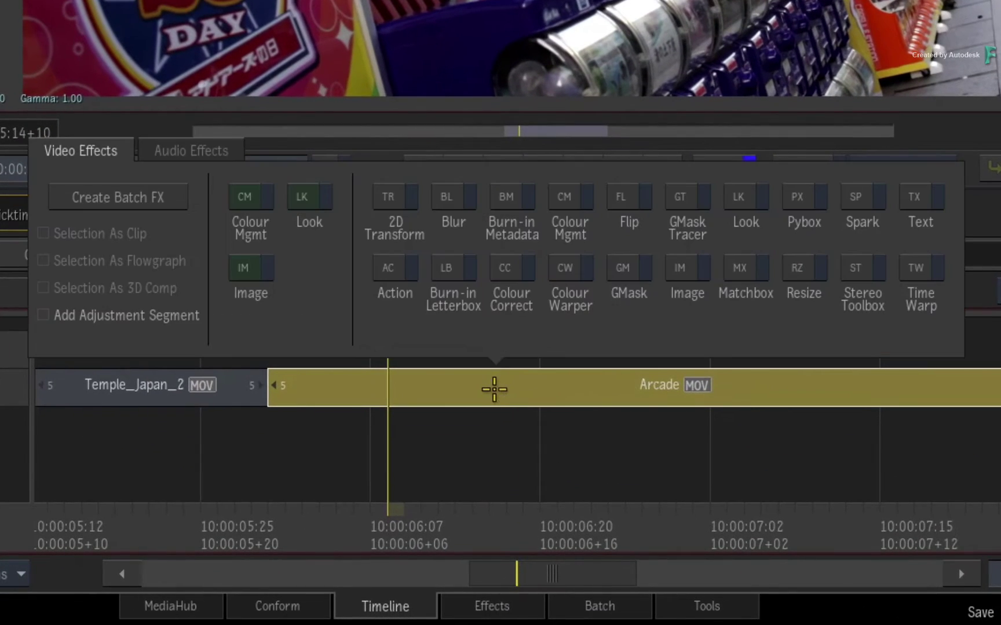
click(156, 204)
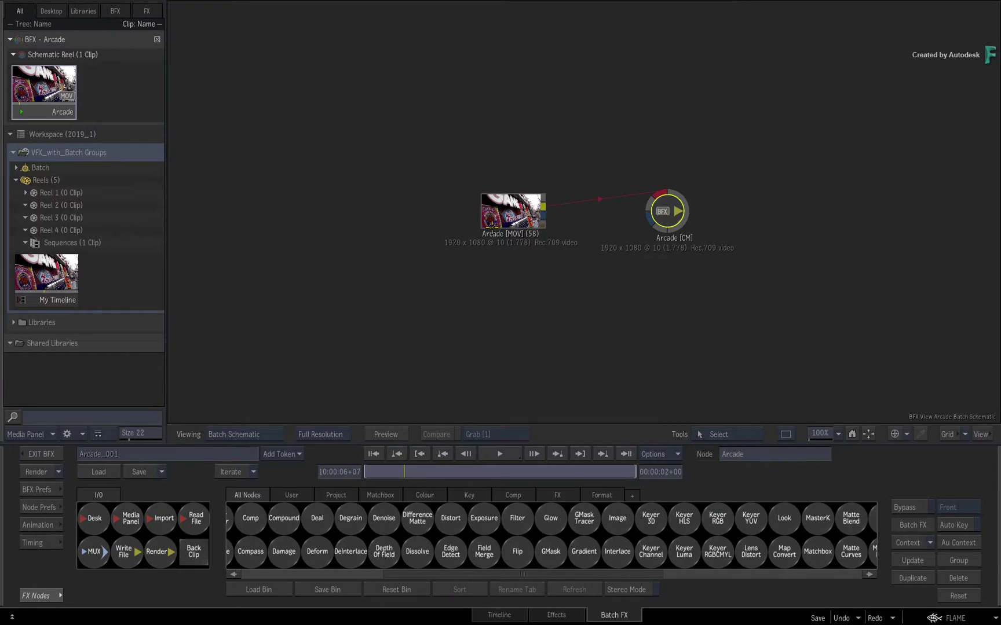
drag(491, 225, 308, 226)
click(41, 454)
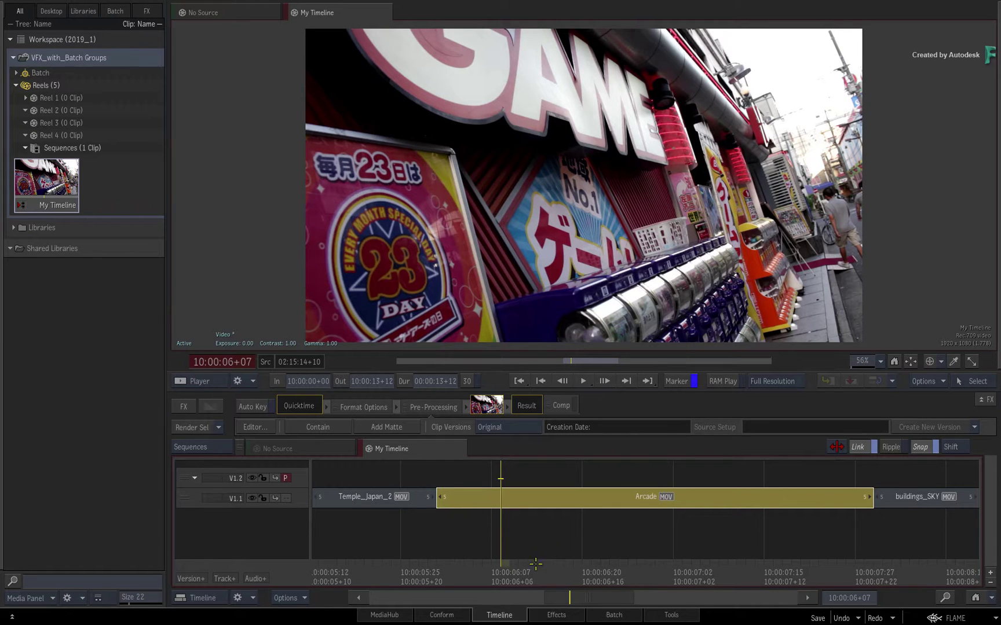
drag(510, 570, 500, 524)
- In the Conform view, attempt Create Batch Group and dismiss the missing-shot-name error
click(461, 615)
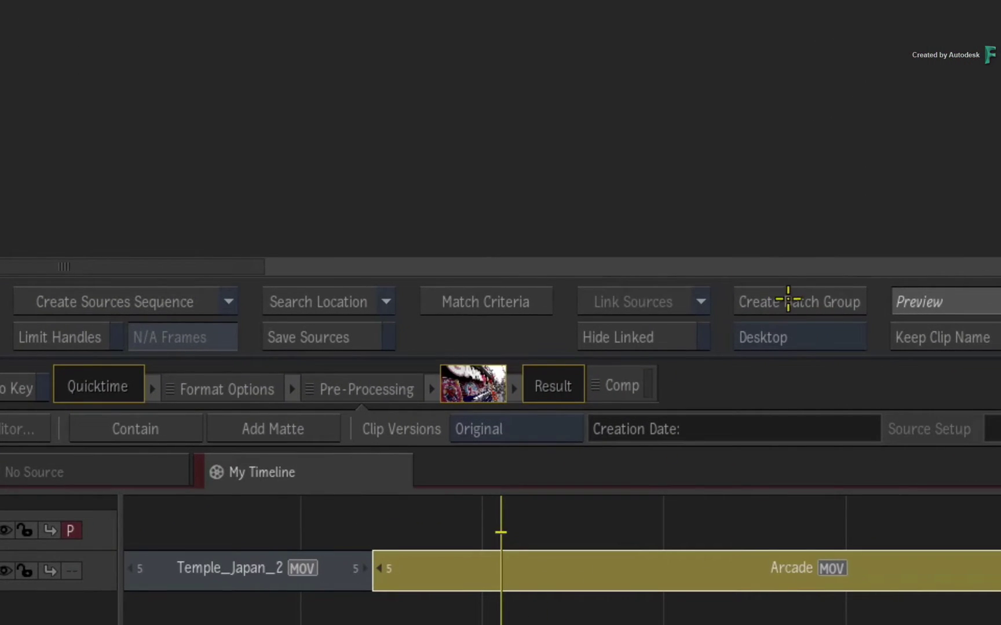
click(787, 299)
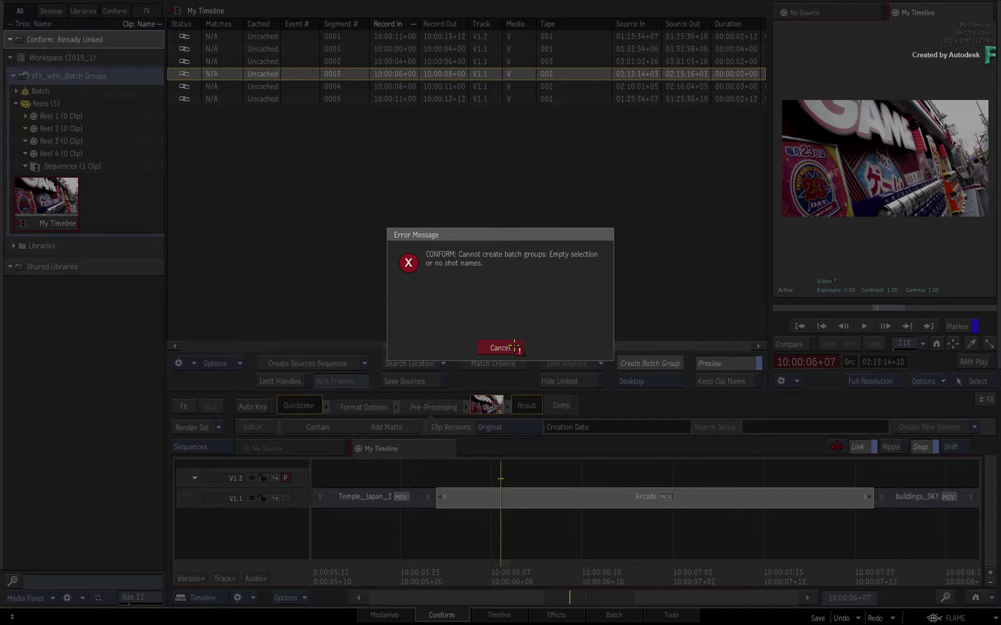
click(513, 348)
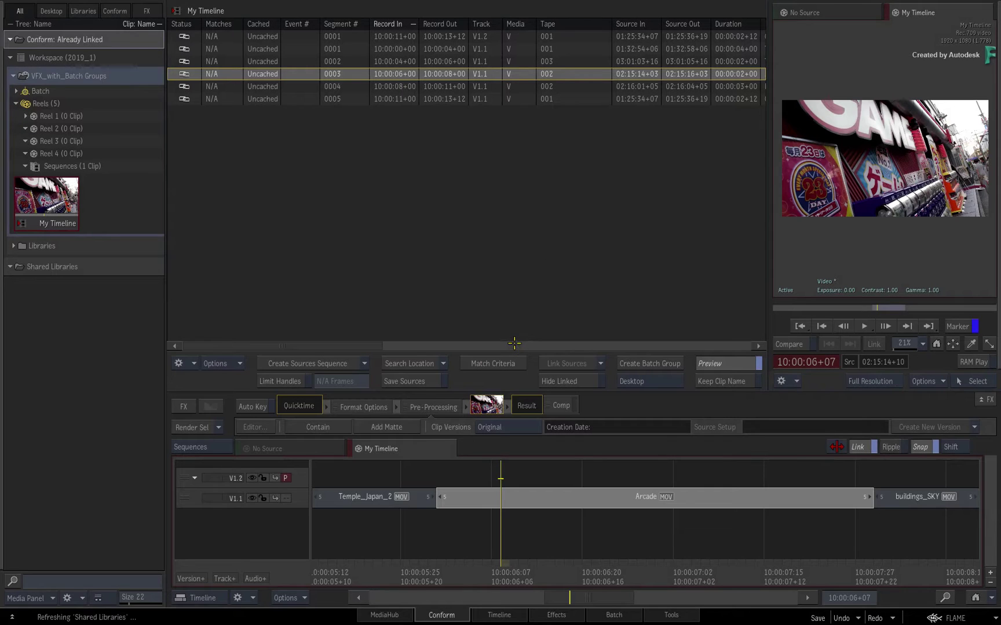
- Rename the Arcade shot to VFX_10h17 using the pattern VFX_ plus the Time token
click(605, 502)
right_click(603, 494)
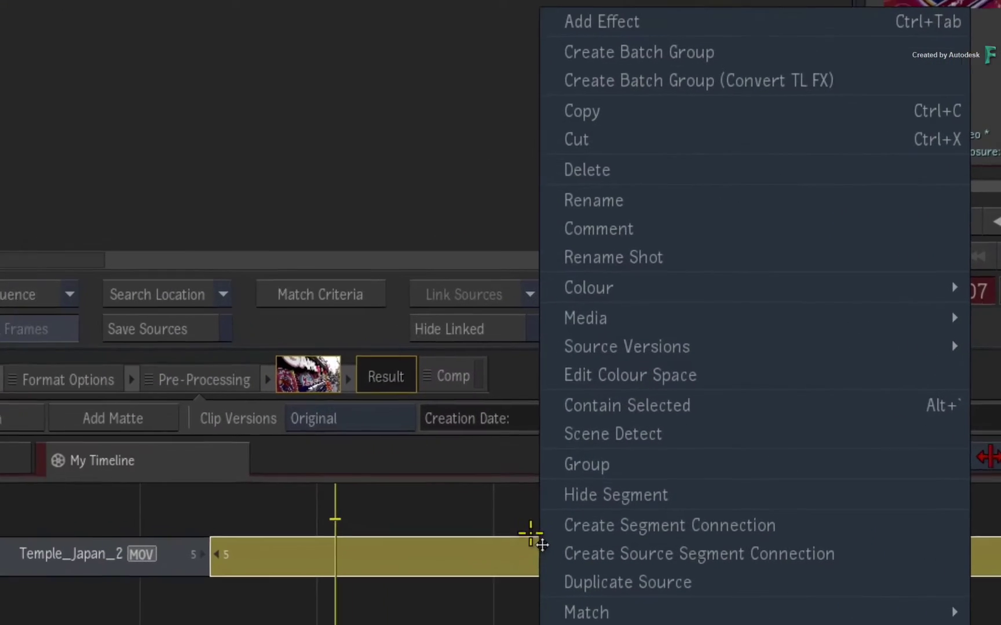
click(715, 255)
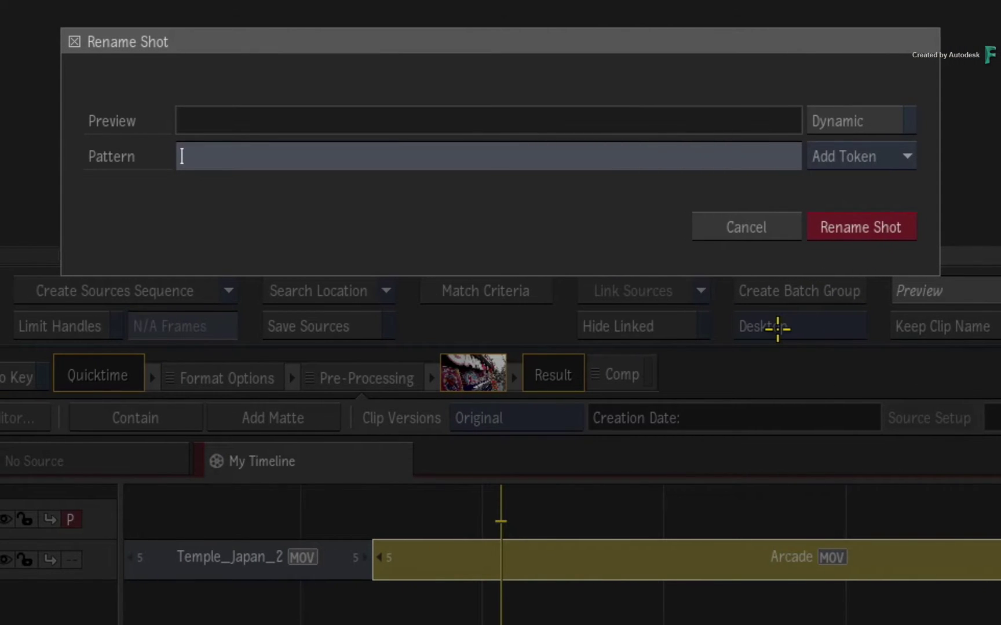
text(VFX_)
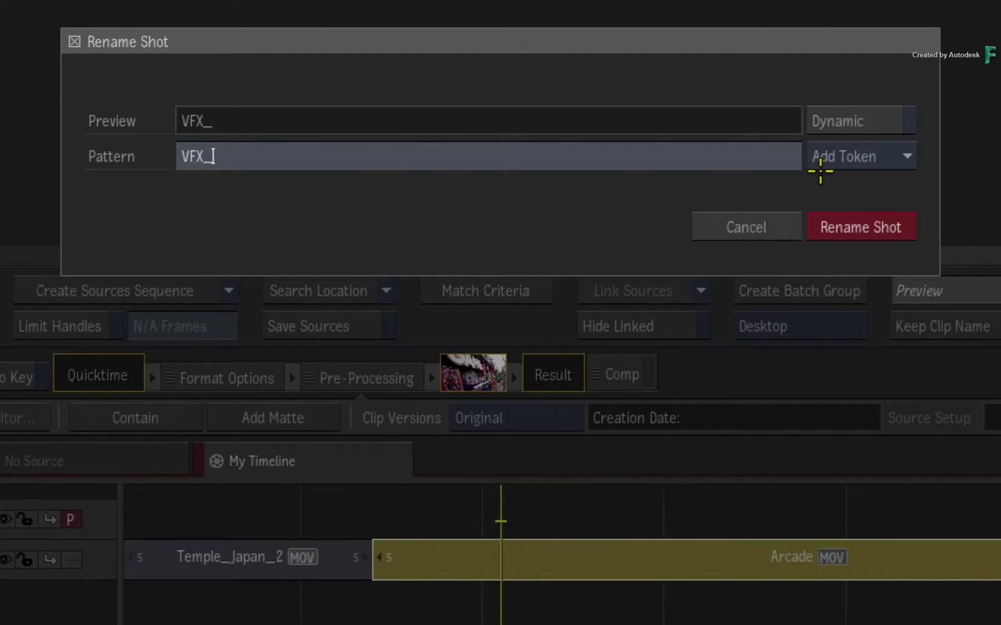
click(888, 156)
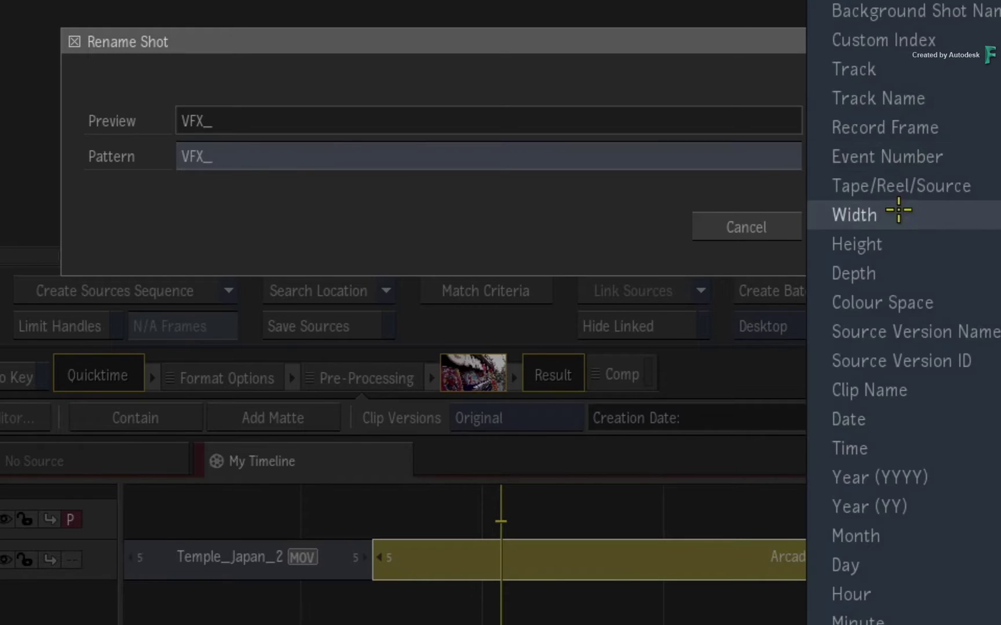
click(899, 448)
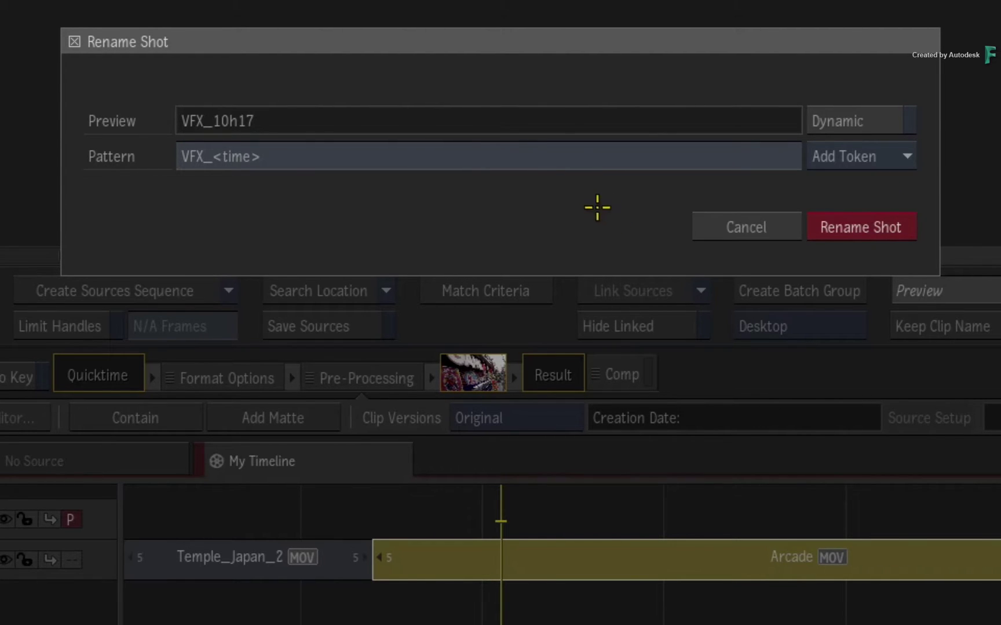
click(881, 232)
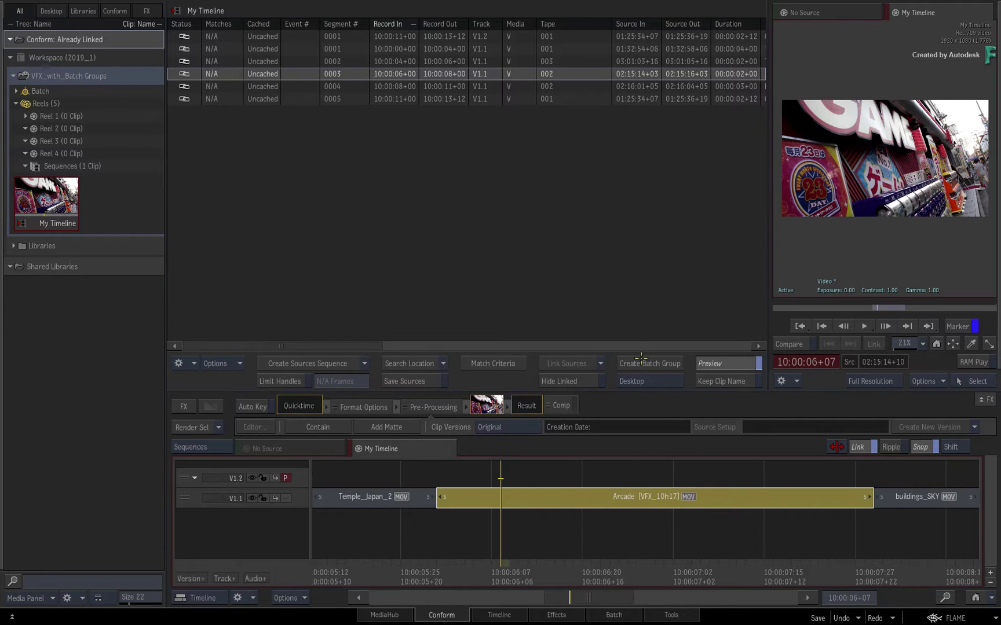
- Create the VFX_10h17 batch group and select its new clip on the V2.1 Shots Track
click(640, 360)
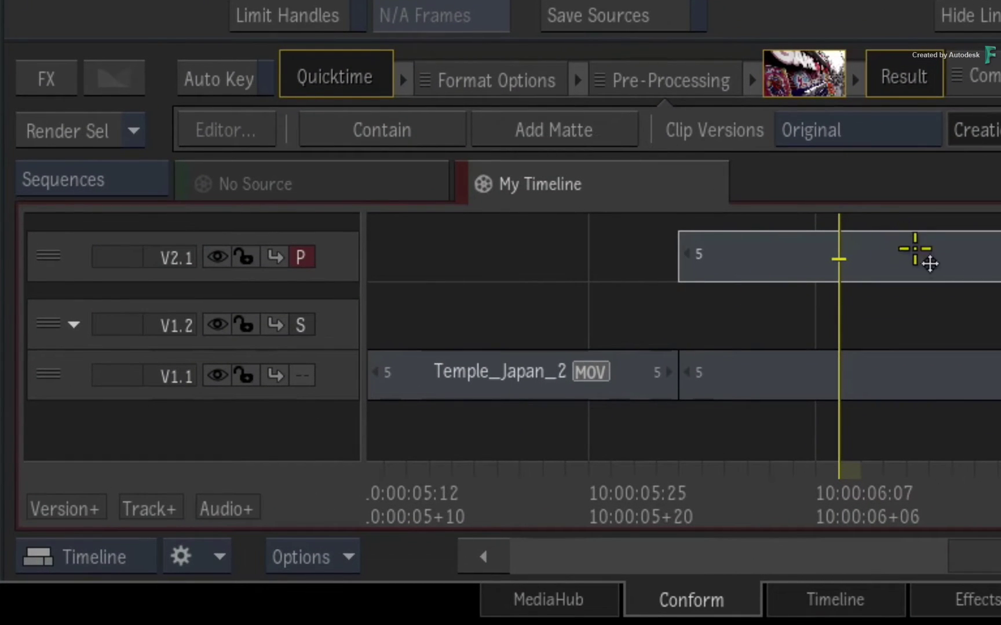
drag(359, 261, 480, 258)
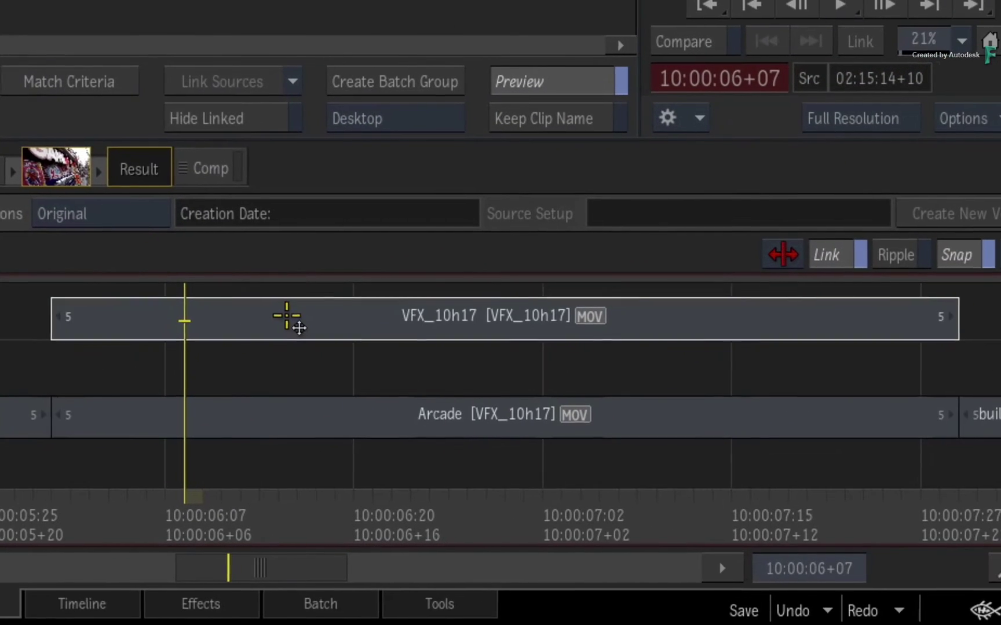
click(286, 317)
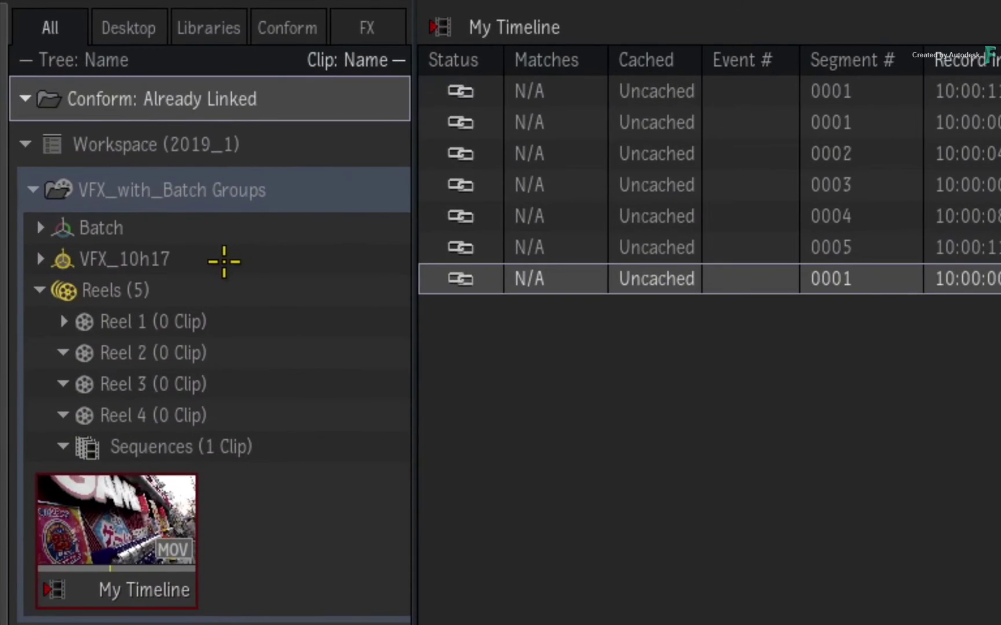
click(208, 259)
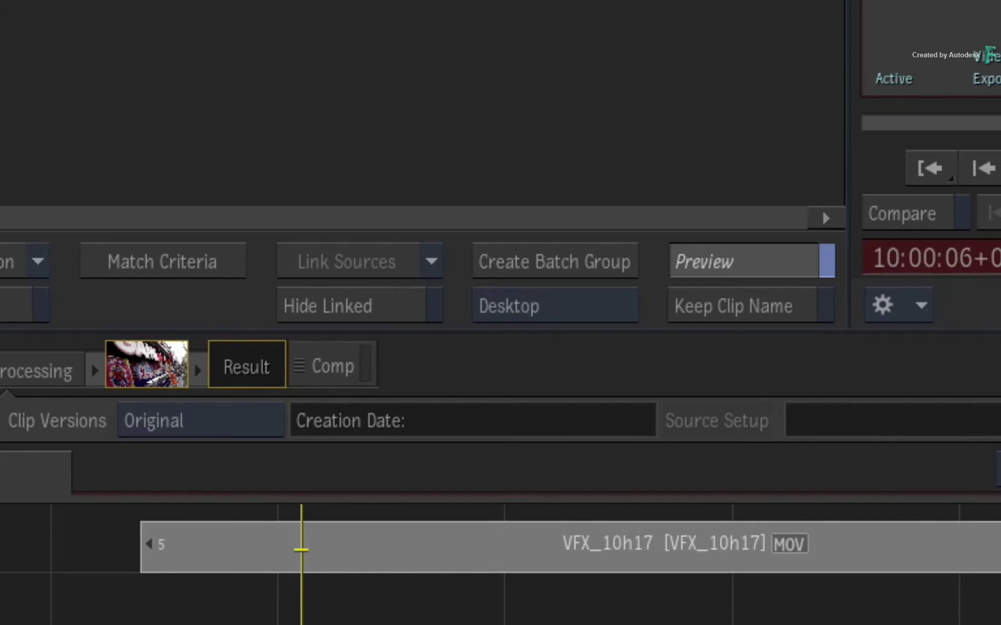
click(598, 294)
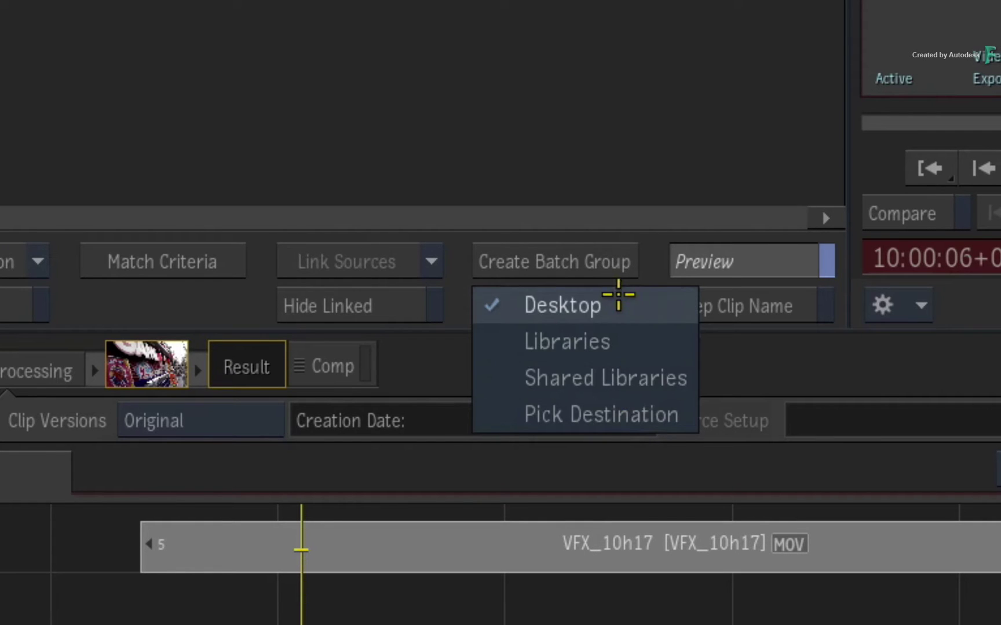
click(632, 313)
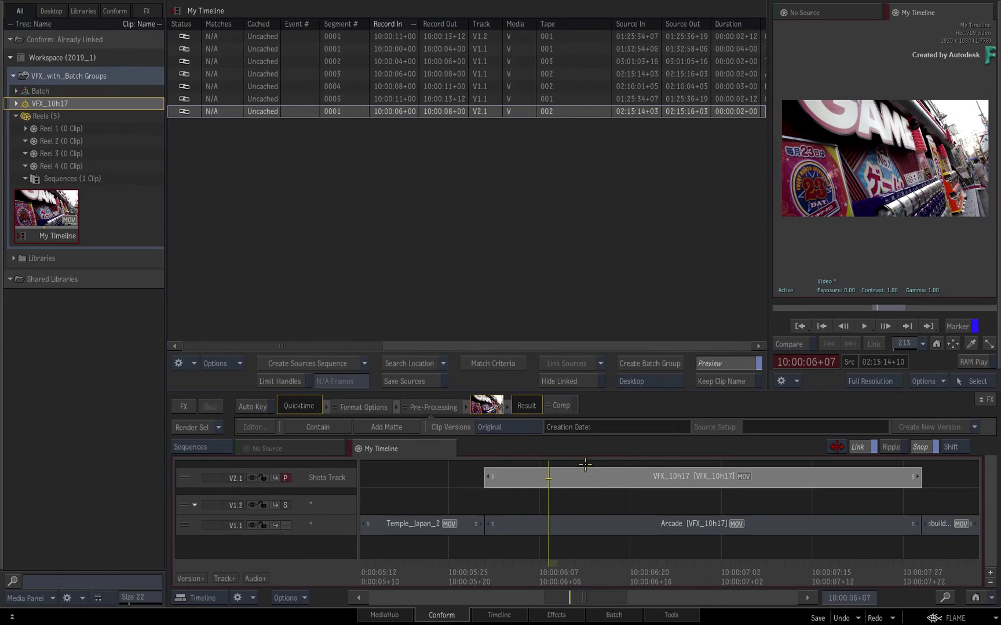
- Open the VFX_10h17 batch group schematic and move the Arcade node to the left
double_click(94, 102)
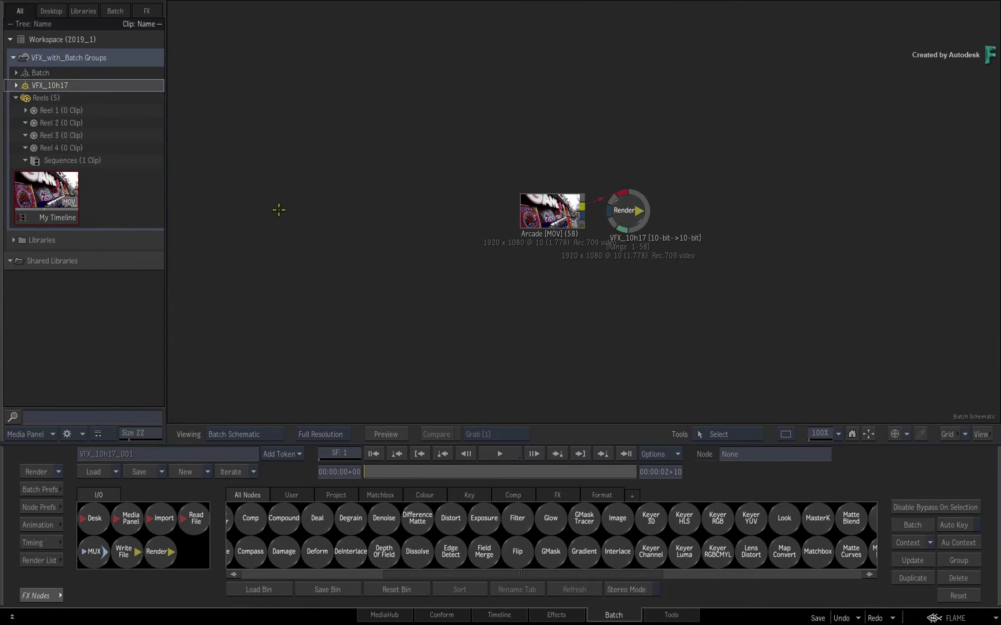
drag(559, 211, 263, 203)
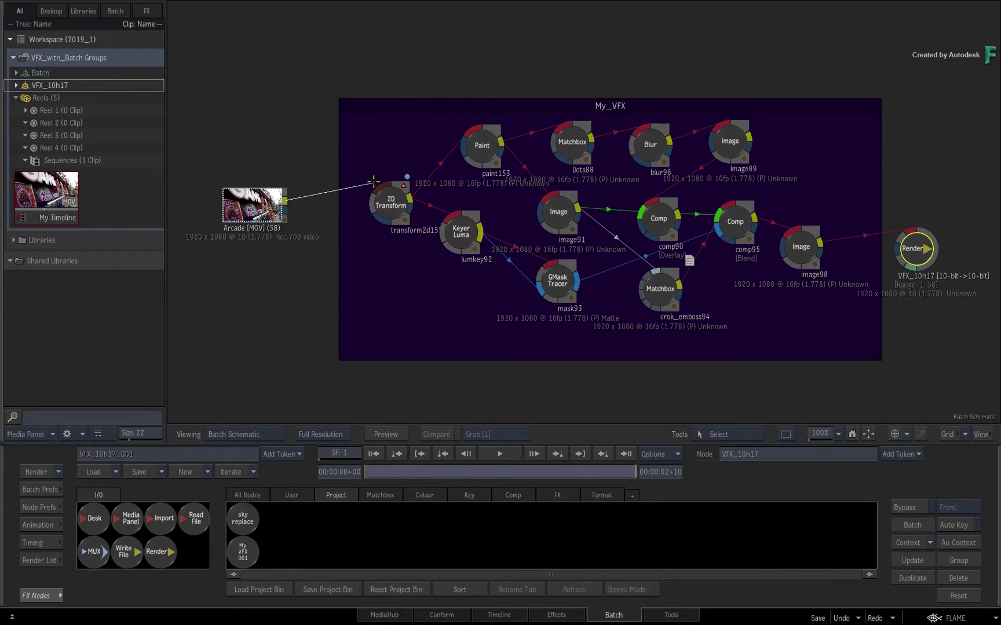
- Wire the Arcade clip into My_VFX's 2D Transform and show the VFX_10h17 Render node settings
drag(375, 183, 375, 182)
click(391, 201)
click(617, 103)
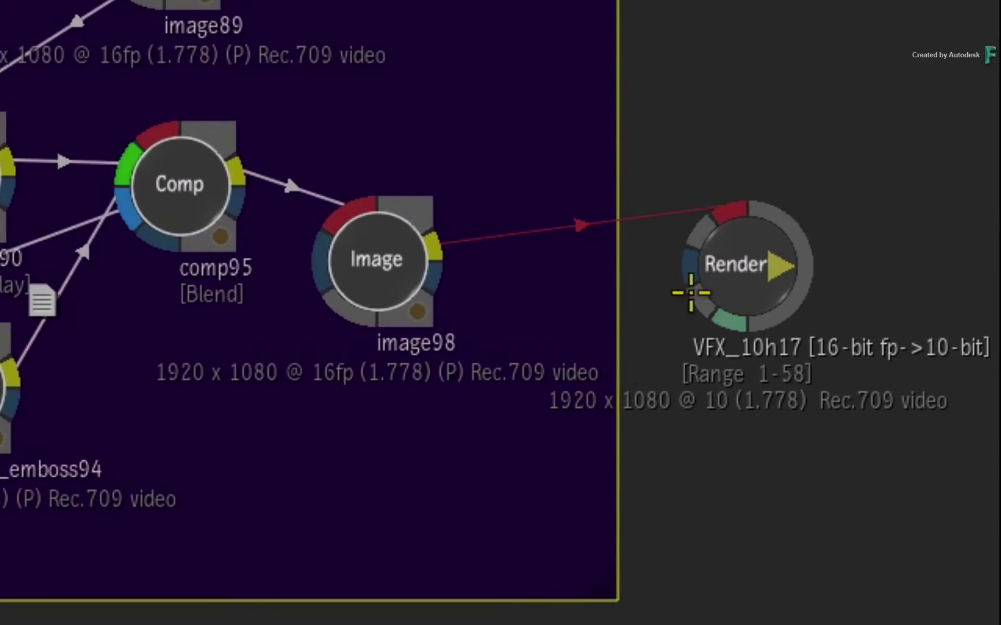
click(918, 240)
mouse_move(769, 226)
mouse_down()
mouse_move(759, 253)
mouse_move(766, 237)
mouse_up()
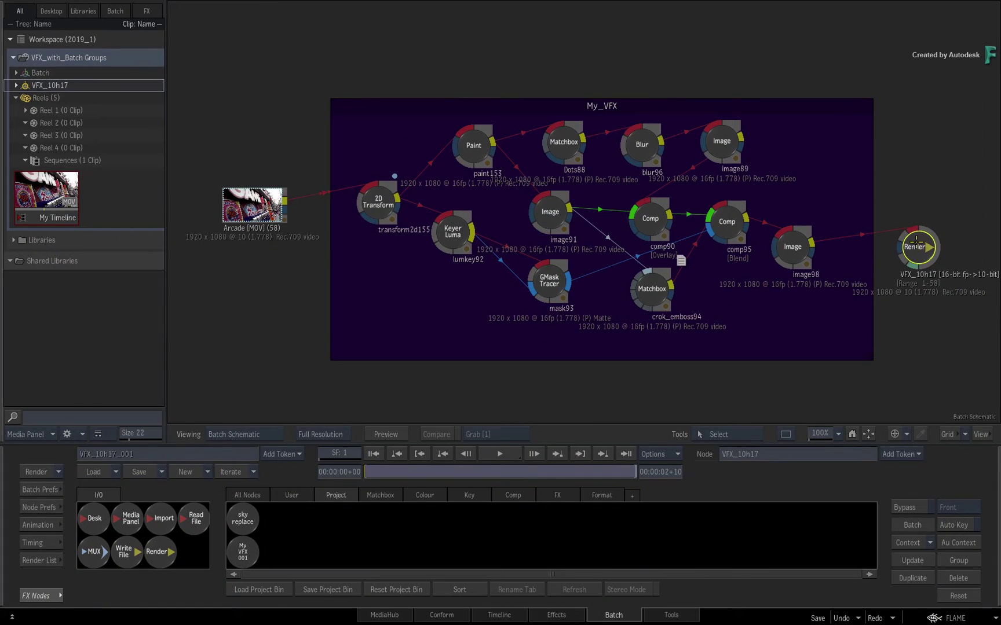
double_click(915, 241)
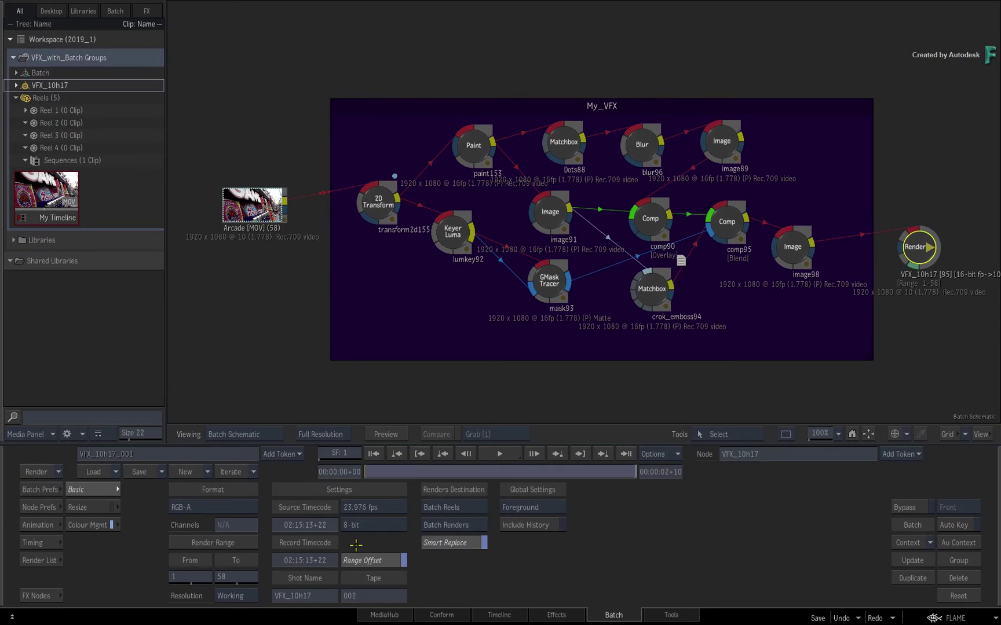
- Render VFX_10h17 and expand its batch group to view the Batch Renders shelf
click(53, 472)
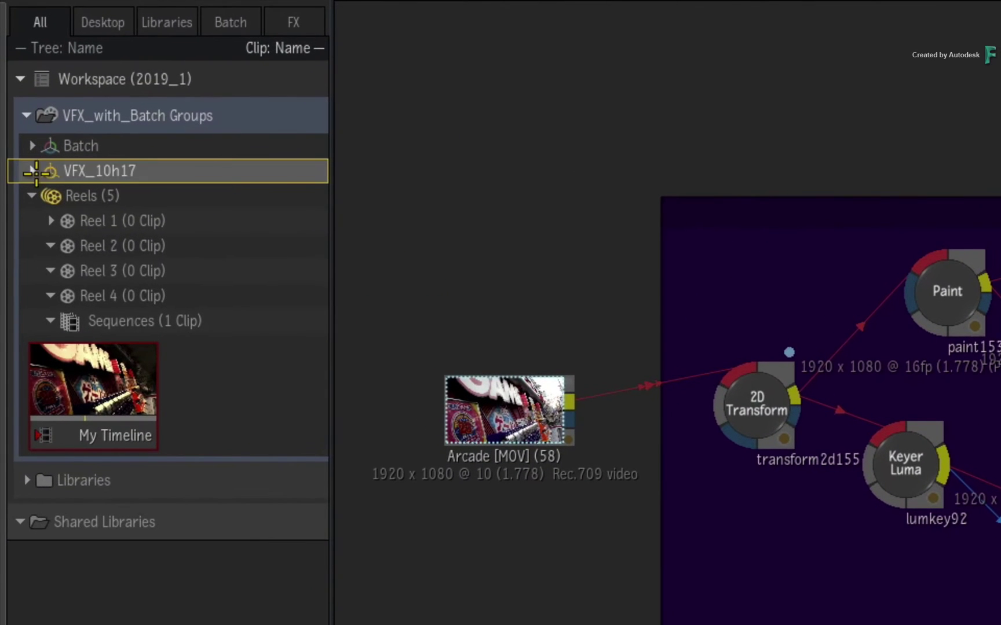
click(33, 172)
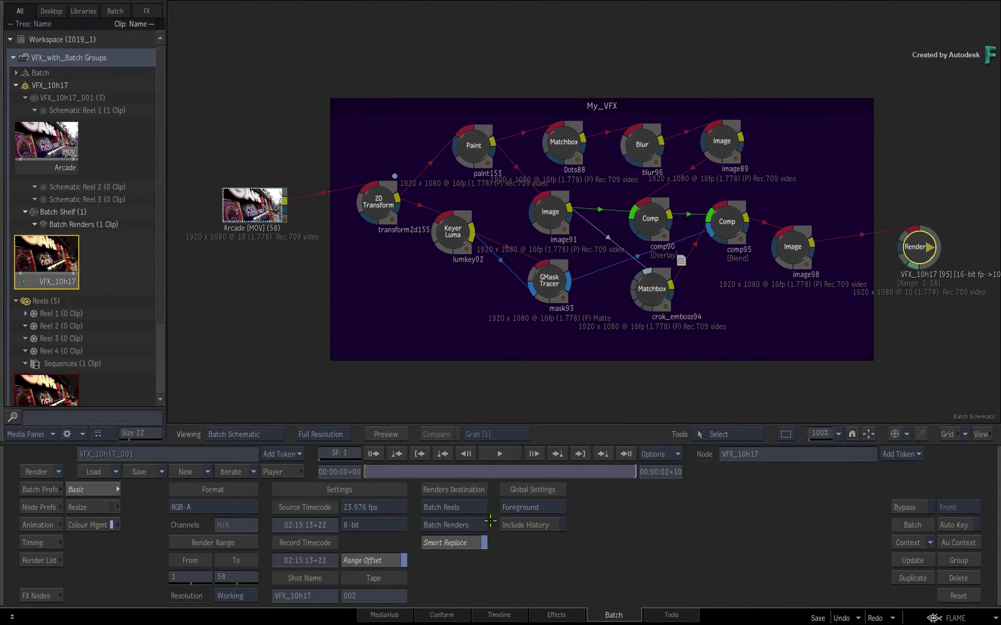
click(499, 614)
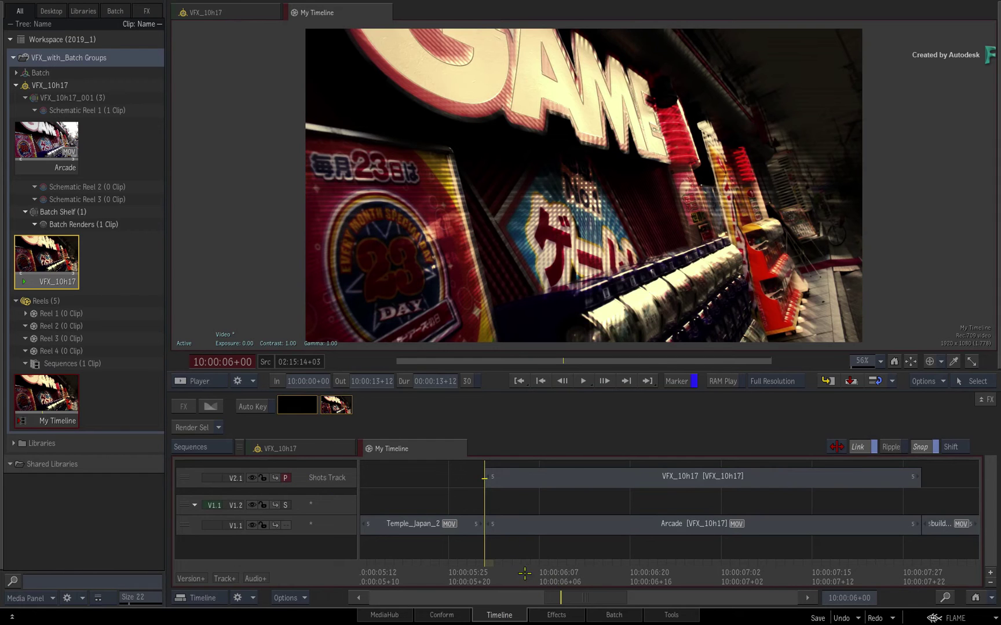
drag(525, 572, 530, 598)
click(614, 614)
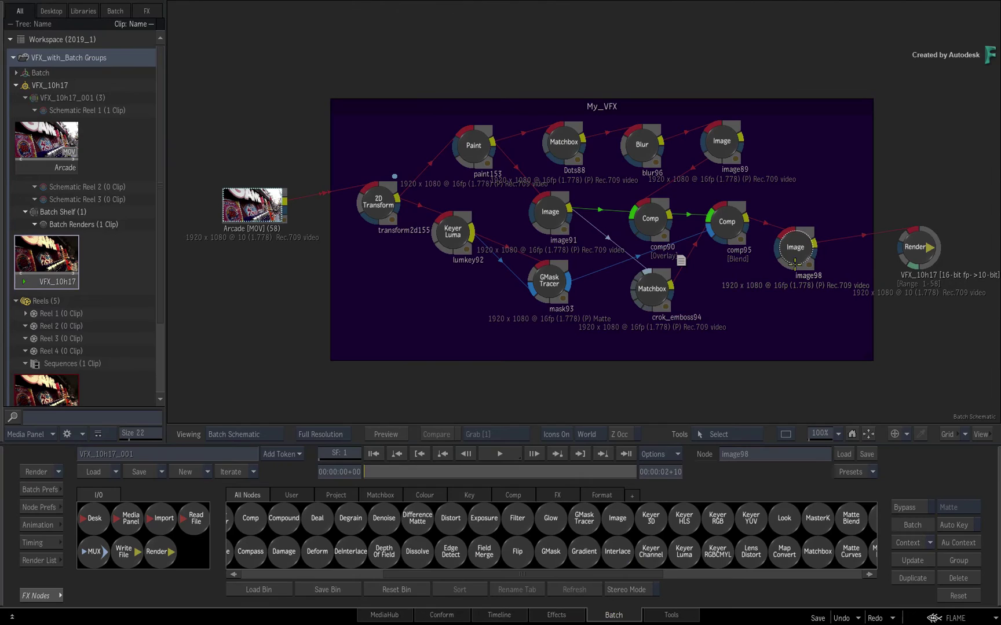
- Push the MasterGradeSFX3 gain toward pink-magenta on image1 in the image98 node
double_click(795, 247)
click(425, 256)
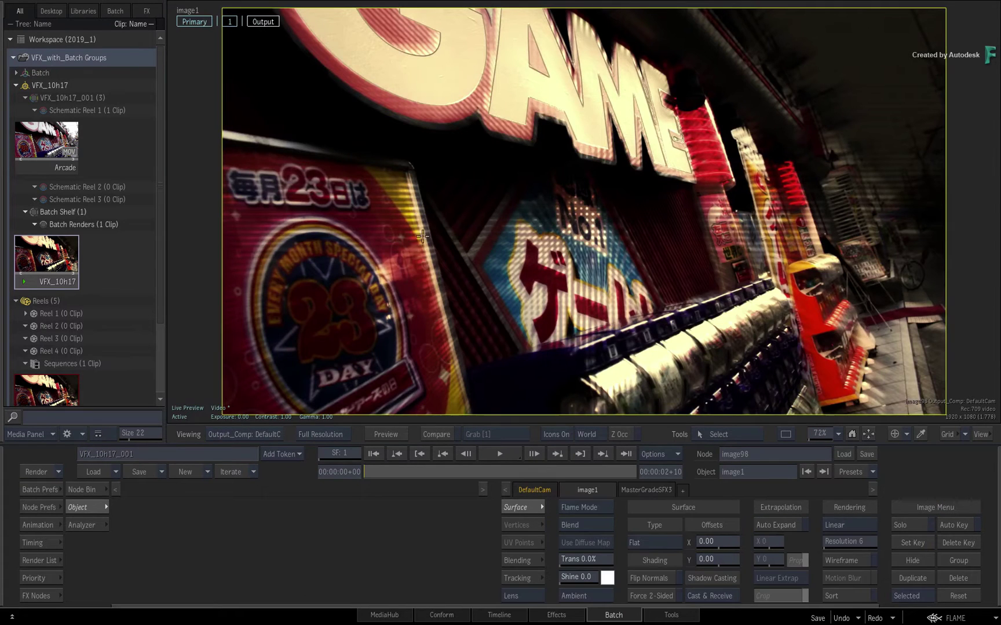
click(639, 489)
drag(752, 570, 753, 572)
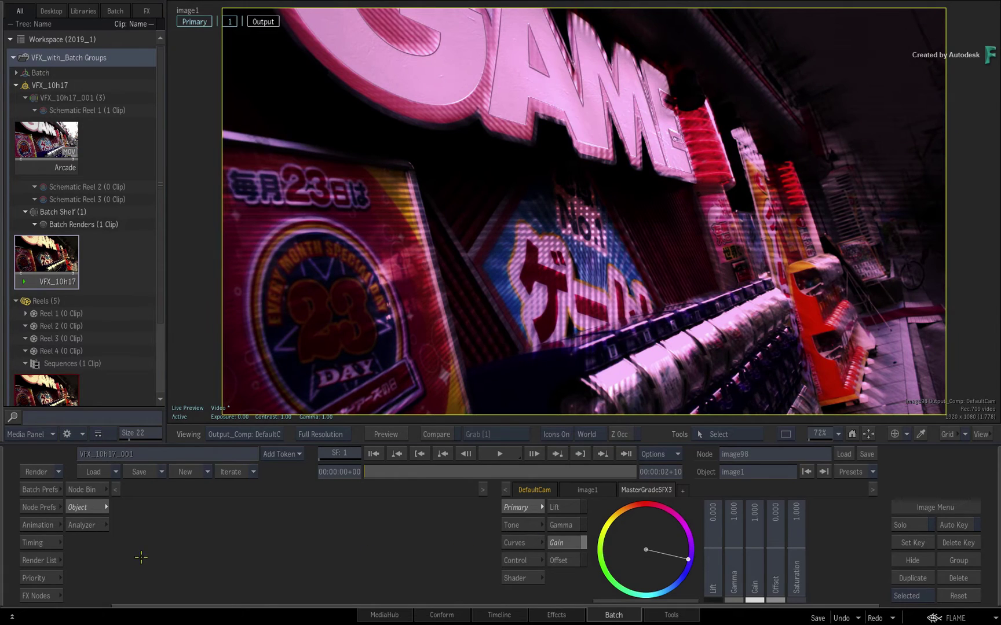
- Render a new VFX_10h17 version and scrub the shot back on the timeline
key(Escape)
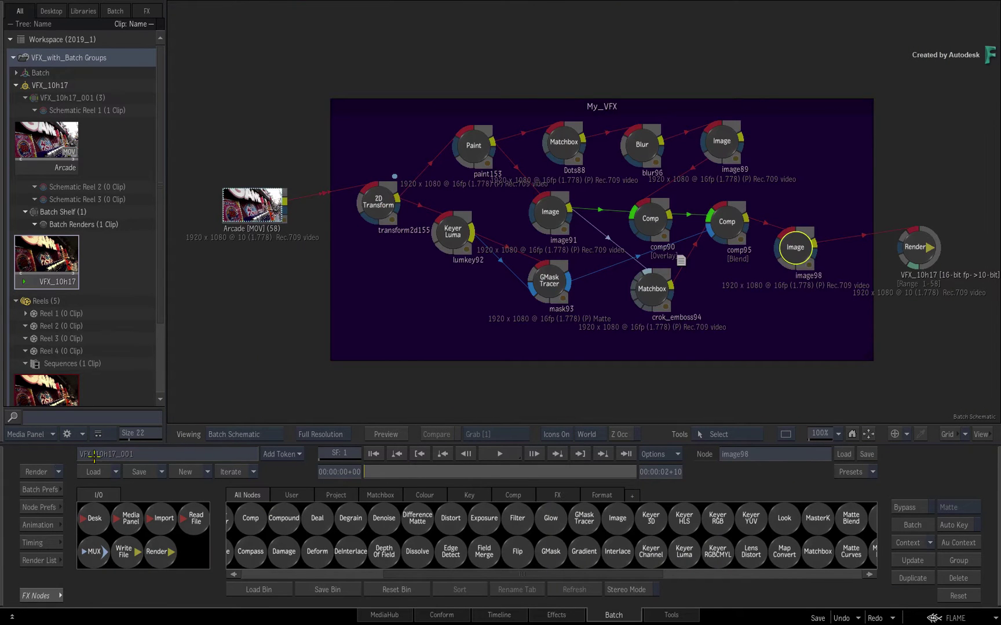
key(ctrl+r)
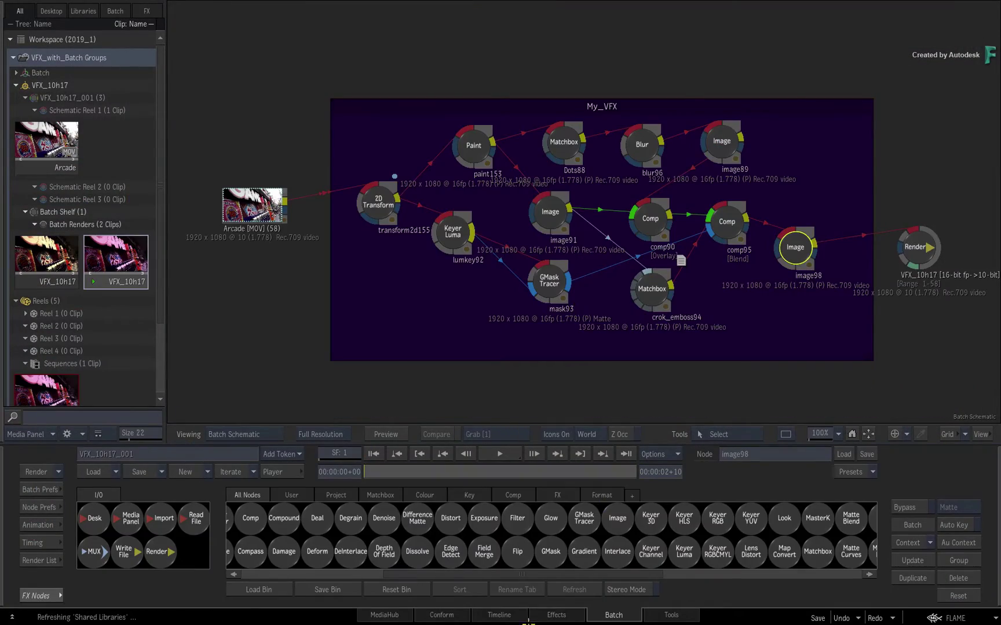
click(512, 616)
drag(531, 586, 595, 536)
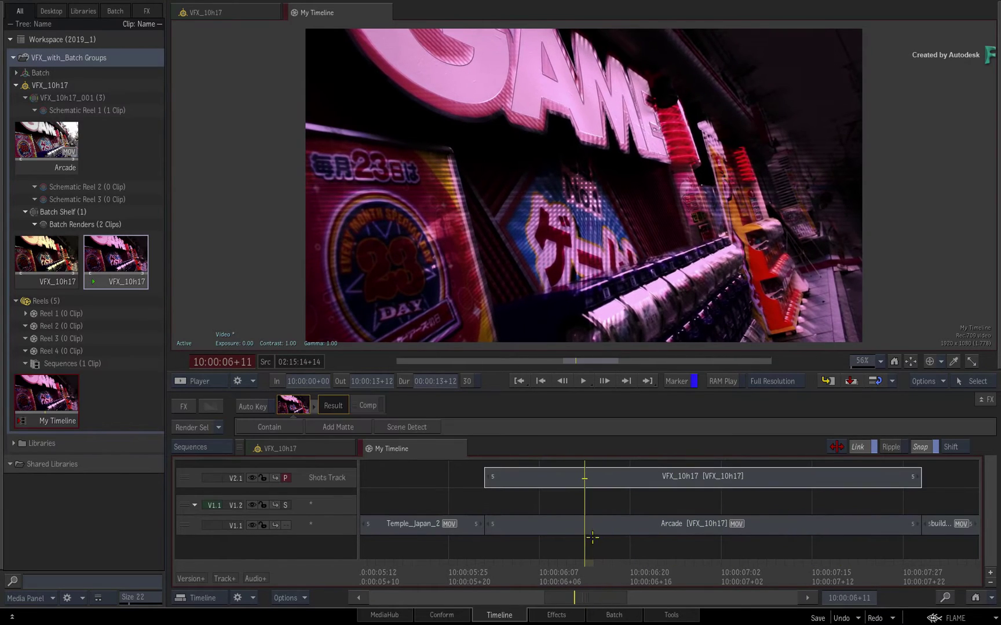
- Jump to the first frame of VFX_10h17 and select that shot on the Shots Track
key(Up)
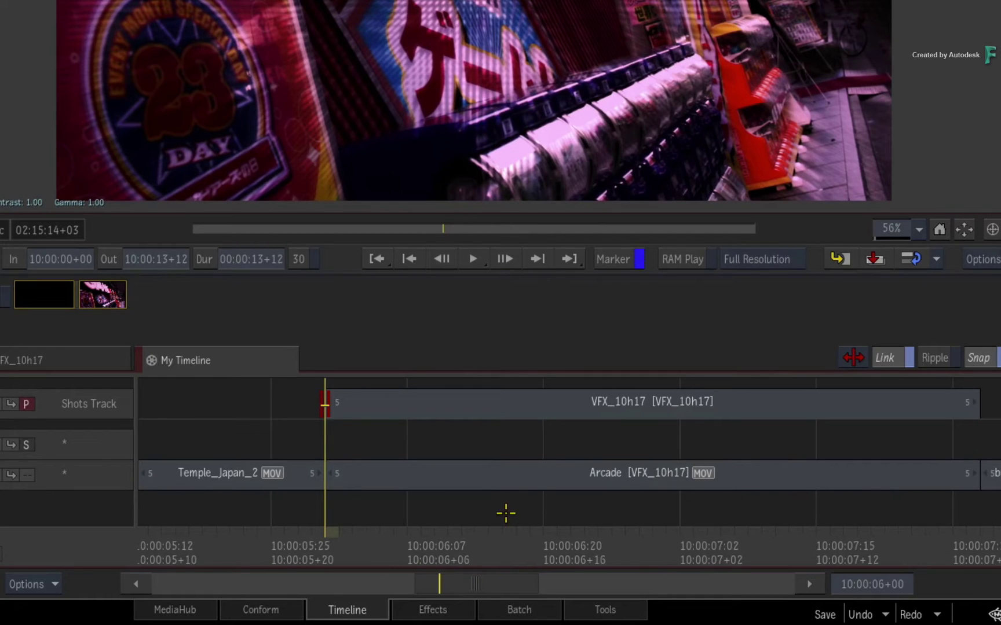
click(483, 405)
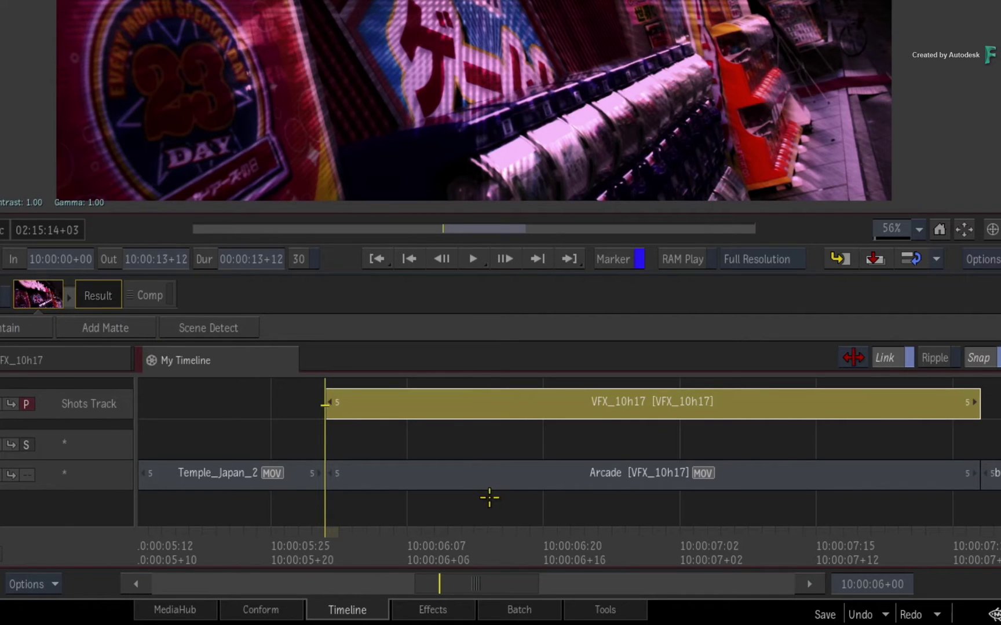
- Copy the VFX_10h17 shot down onto track V1.2 and set V1.2 as the primary track
right_click(460, 403)
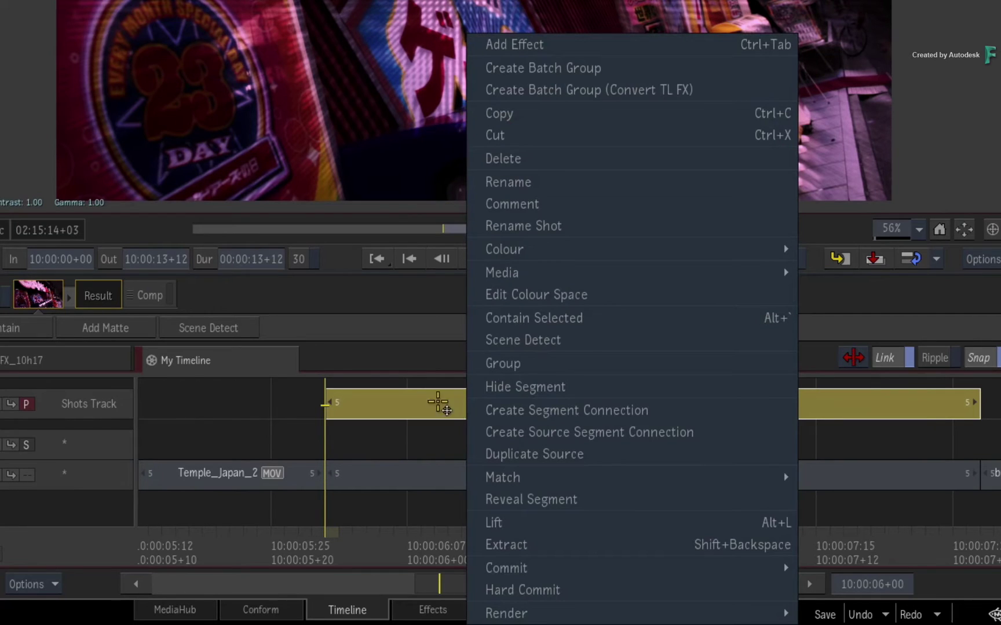
click(405, 405)
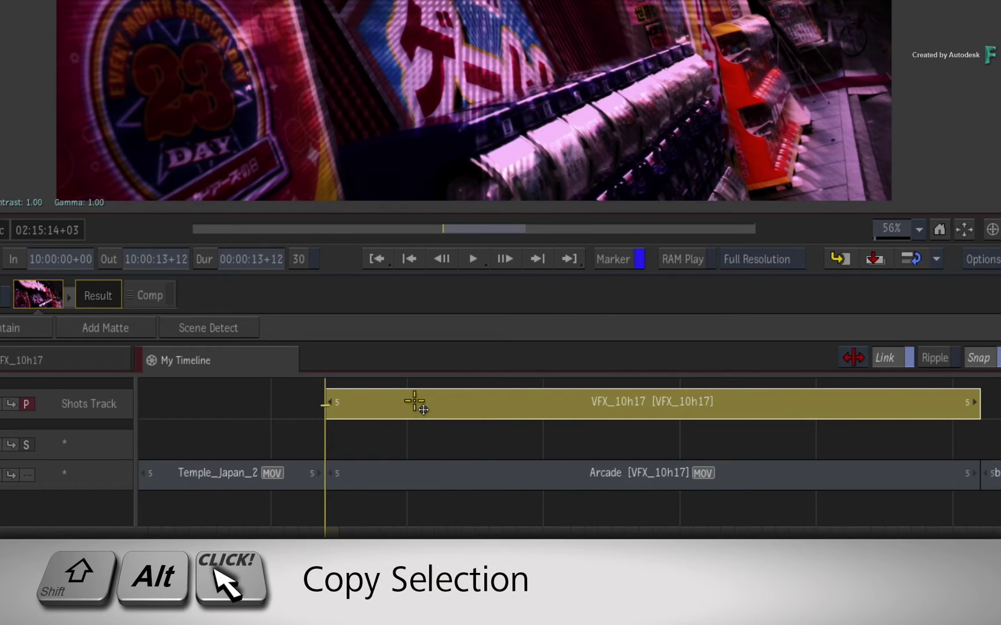
drag(415, 405, 422, 442)
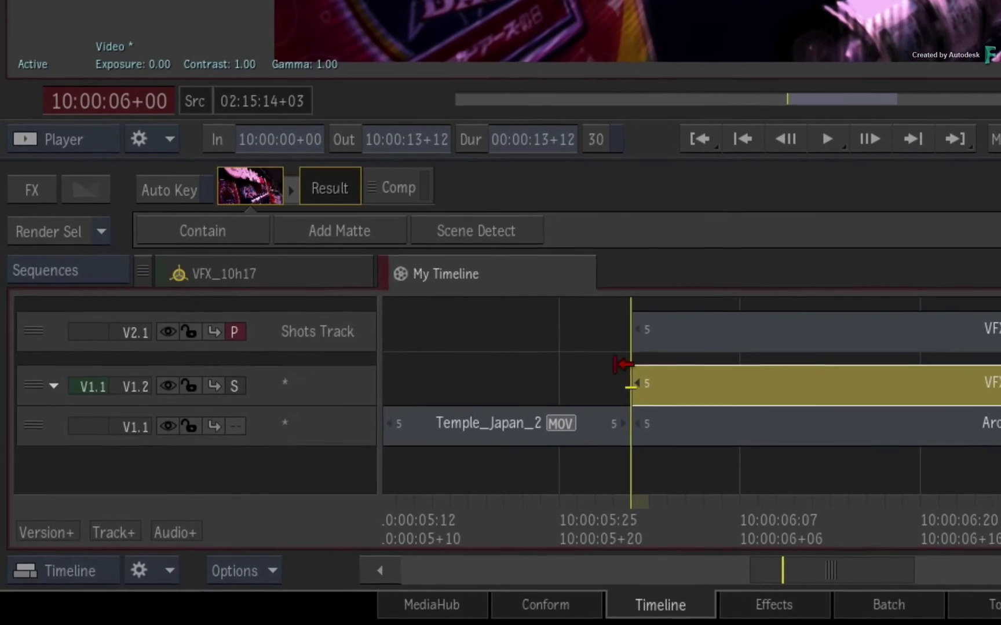
click(234, 386)
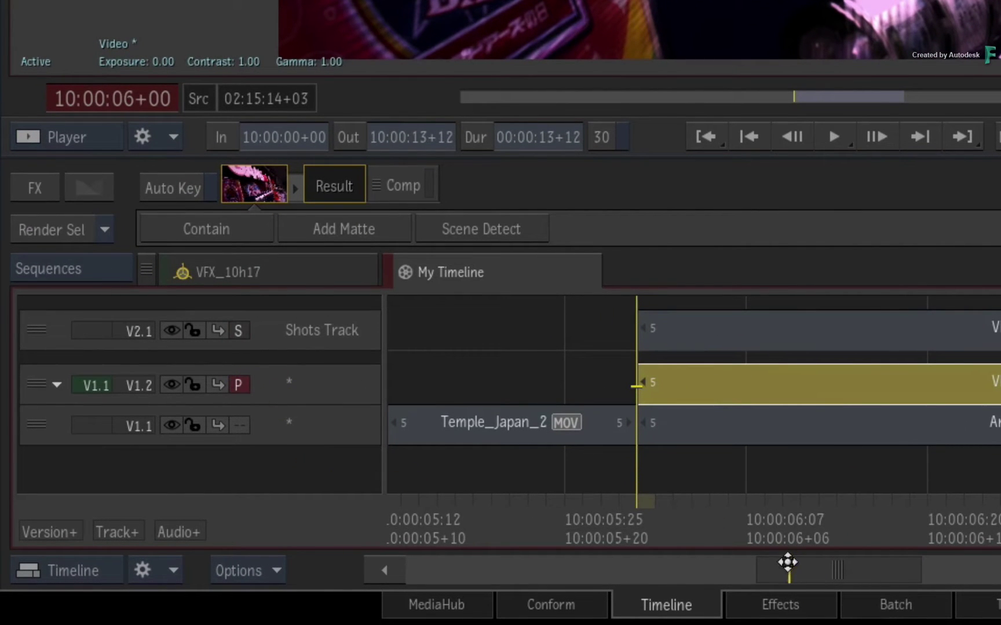
- Play through the Arcade shot, select the VFX_10h17 clip, park at 10:00:07+02 and frame the whole sequence
drag(788, 563, 463, 501)
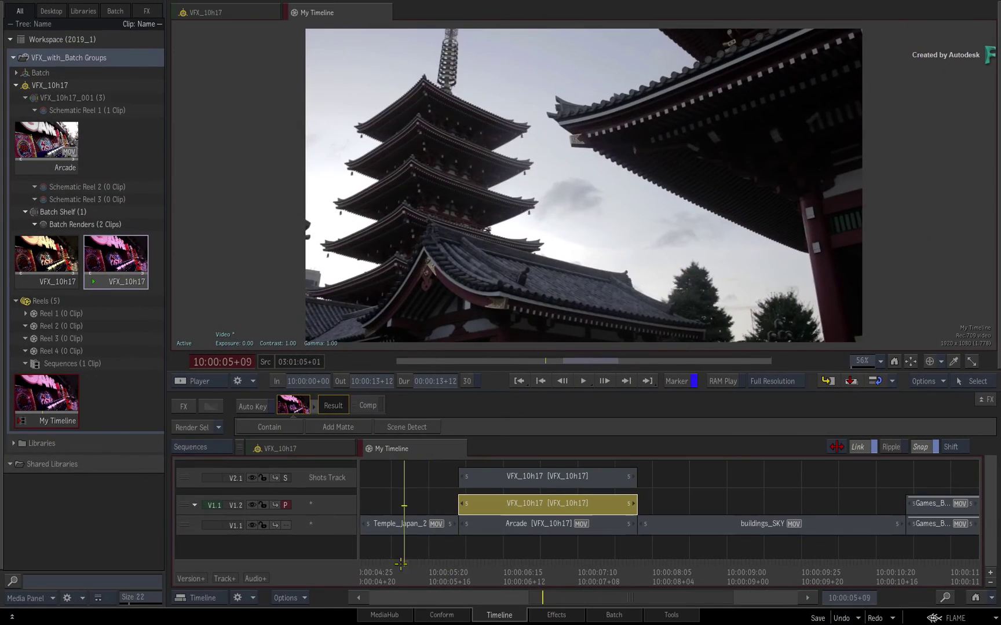
drag(401, 564, 416, 545)
click(518, 479)
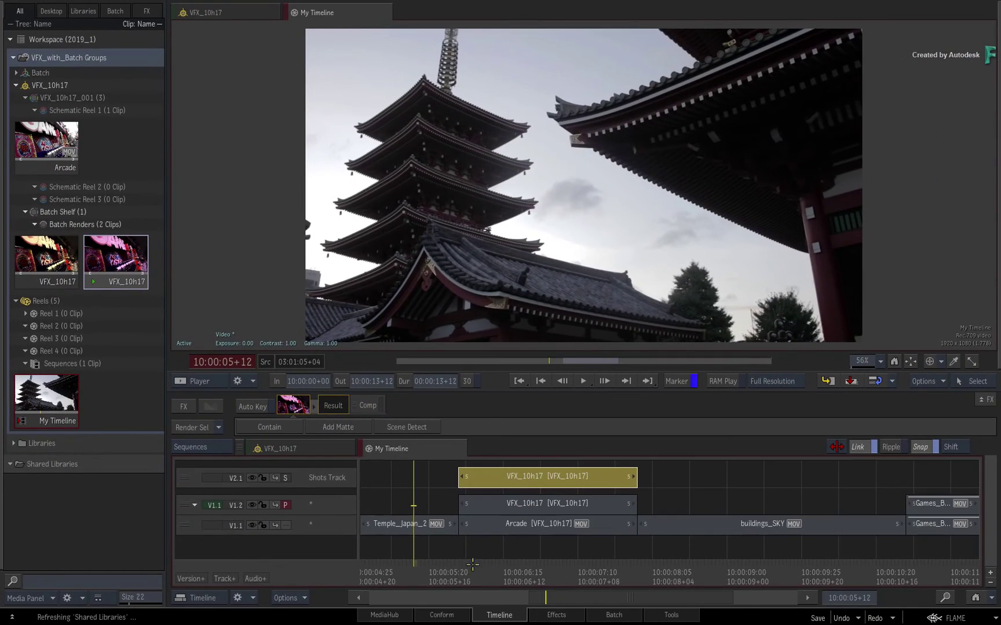
click(557, 572)
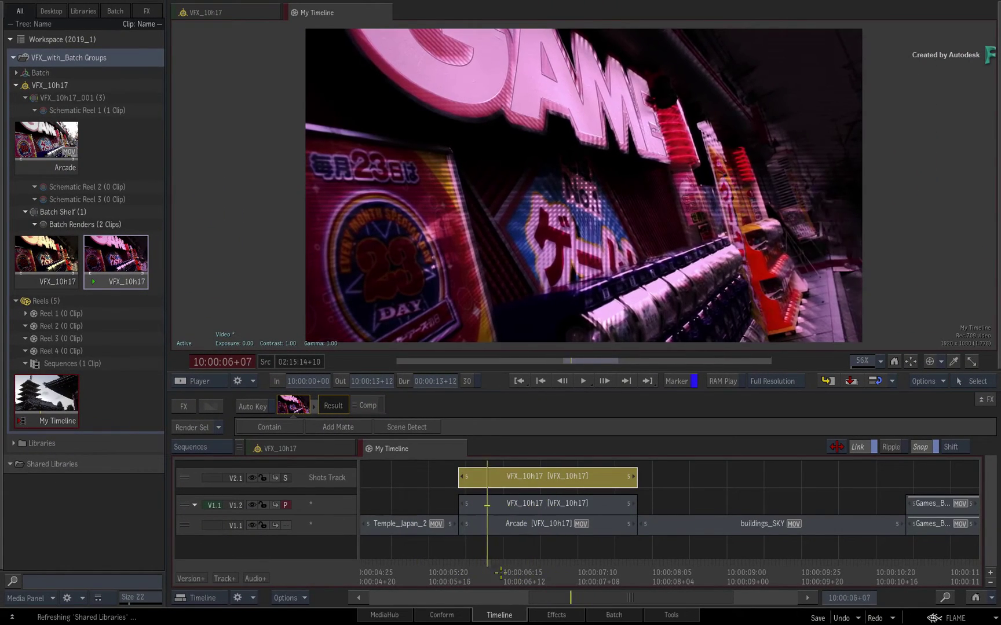
click(976, 597)
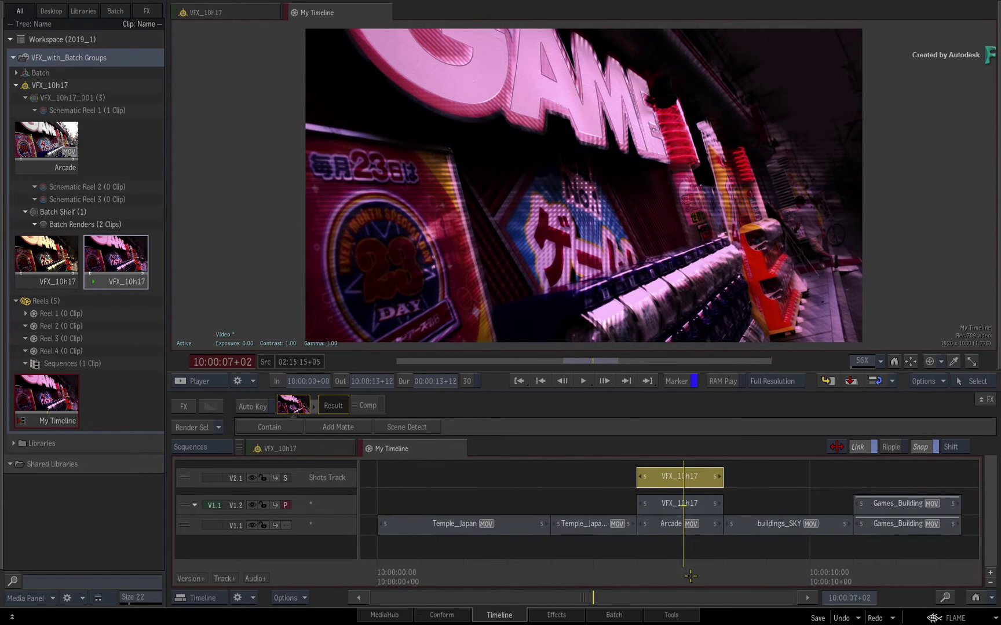
key(Left)
key(Left)
key(Left)
key(Left)
key(Left)
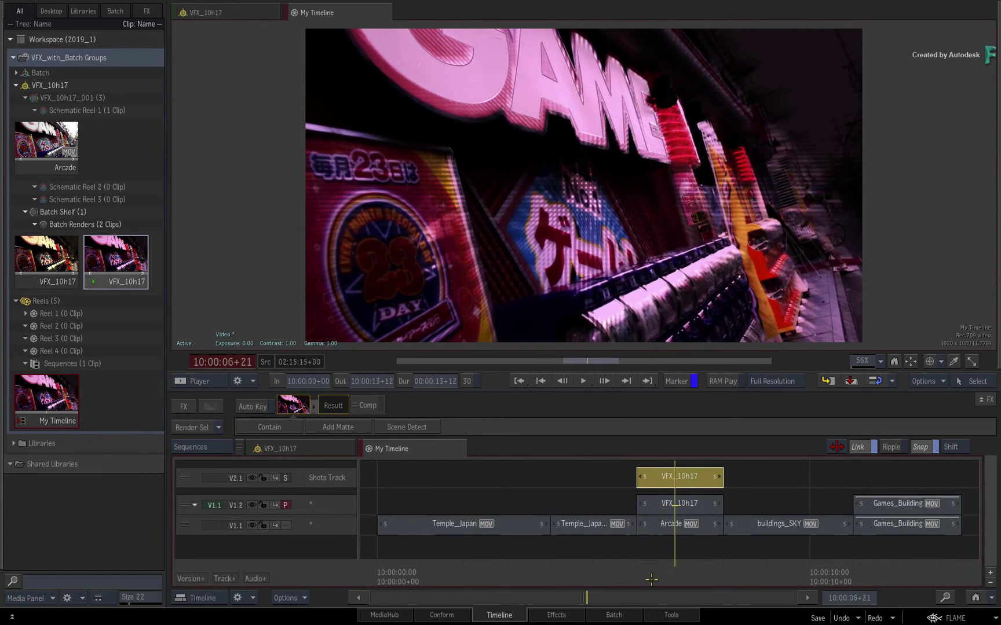
click(602, 615)
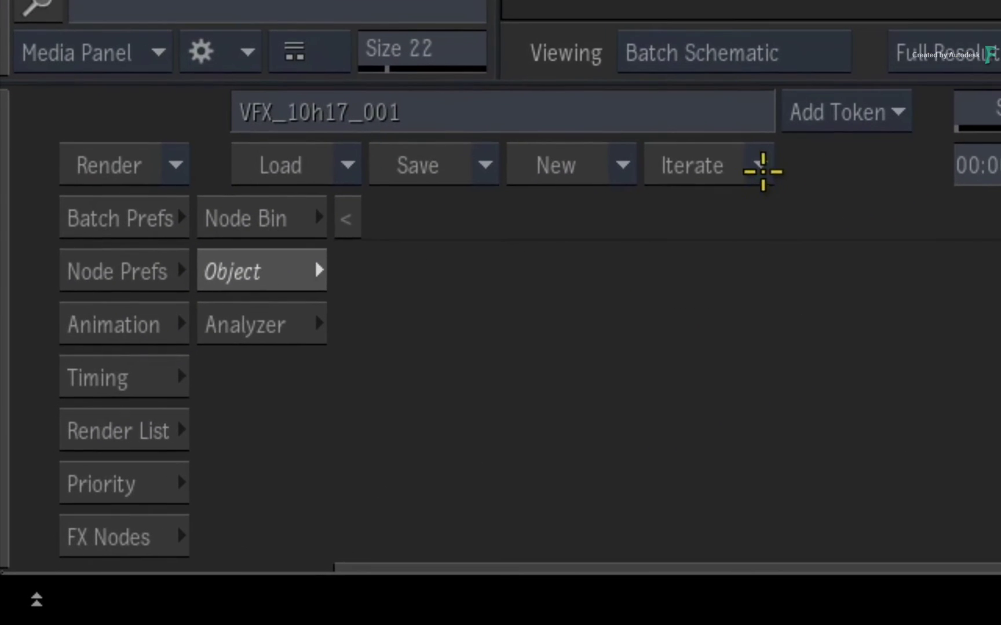
click(252, 455)
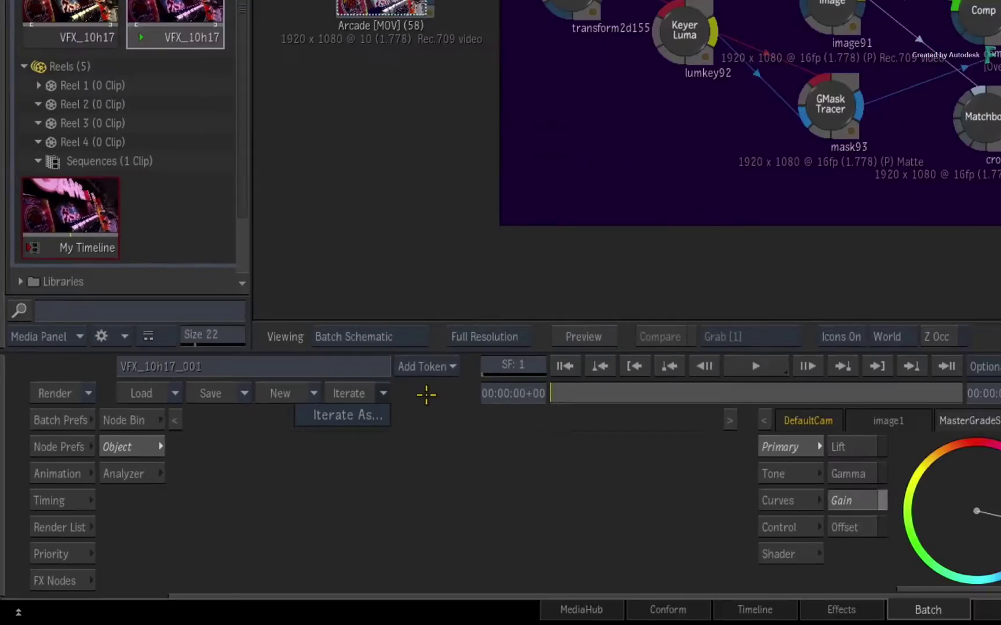
click(835, 167)
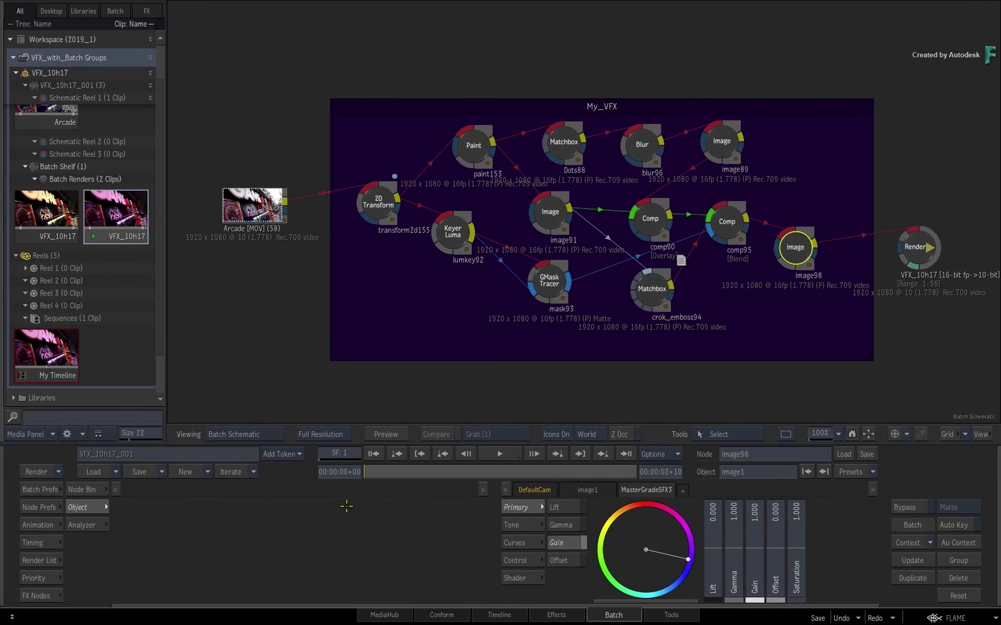
- Return to the edit timeline and scrub past the Arcade shot to check frames of Games_Building
click(512, 615)
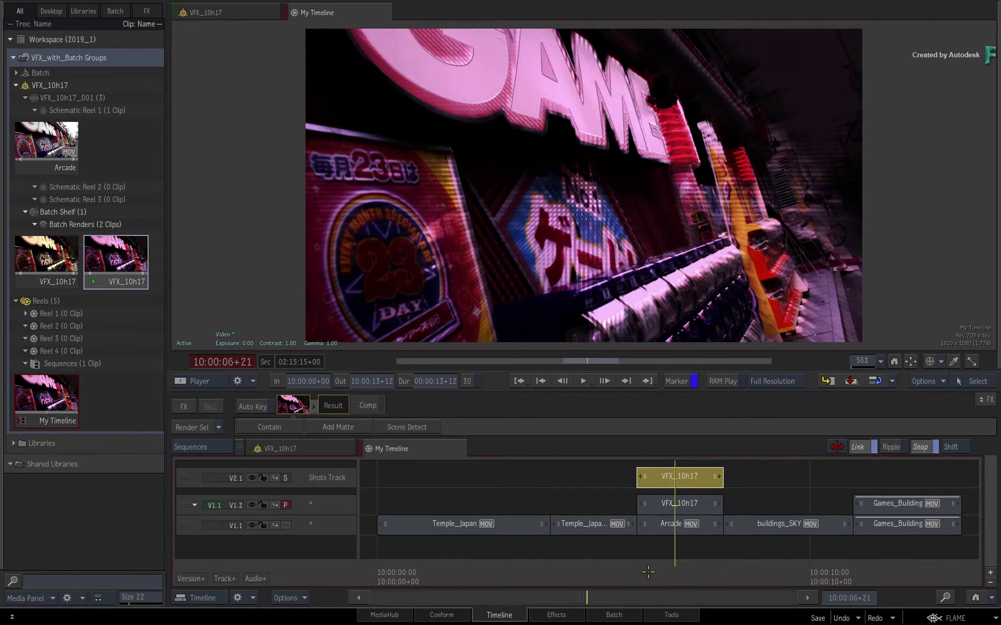
drag(676, 577, 878, 557)
drag(751, 595, 511, 505)
drag(636, 553, 584, 542)
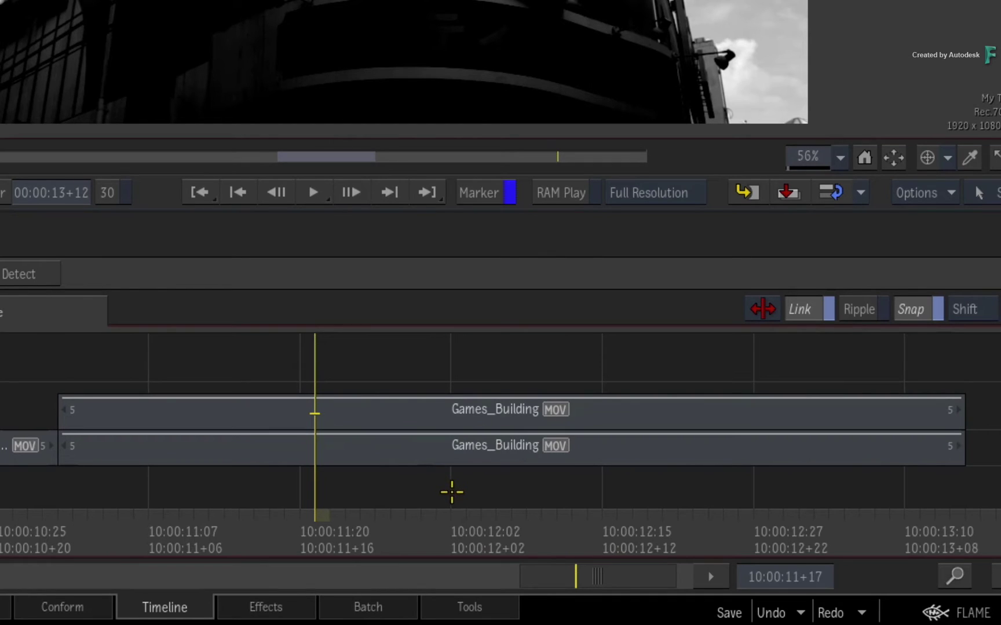
- Rename the shot on both Games_Building clips using the END_VFX_ prefix plus the Time token
click(435, 445)
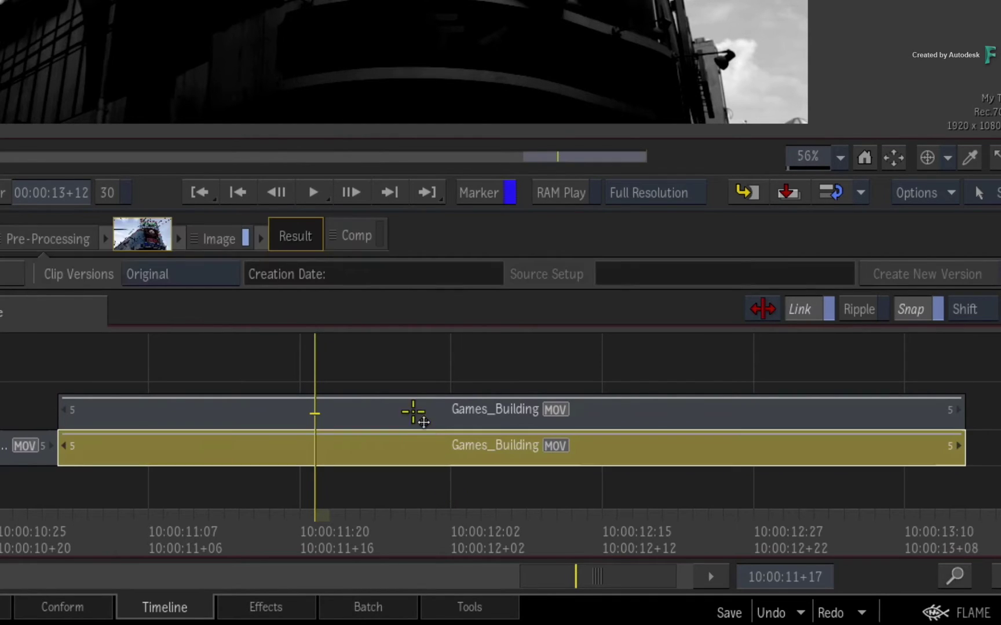
ctrl+click(406, 410)
right_click(382, 411)
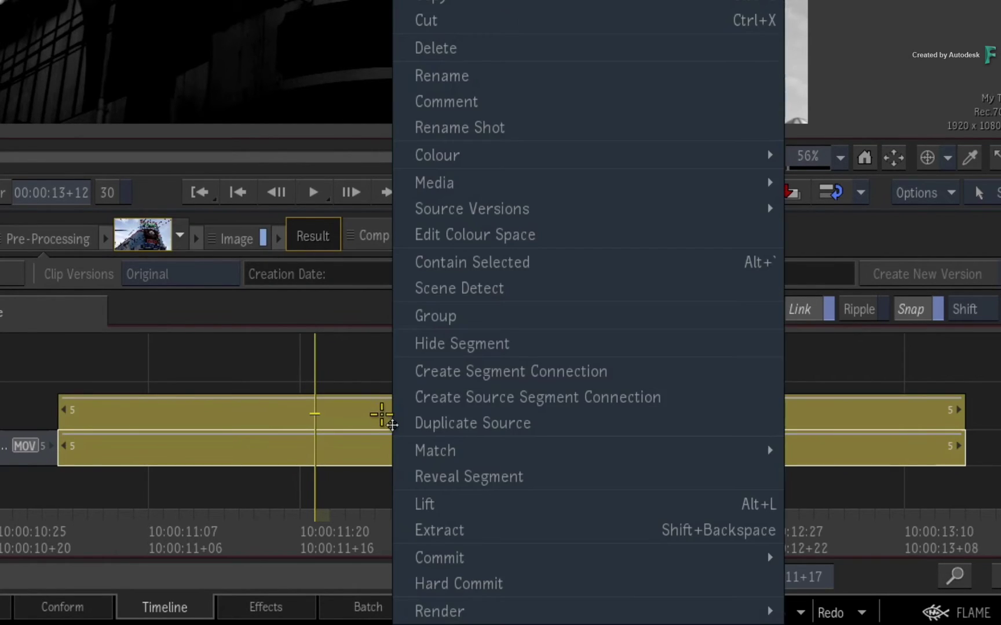
click(504, 122)
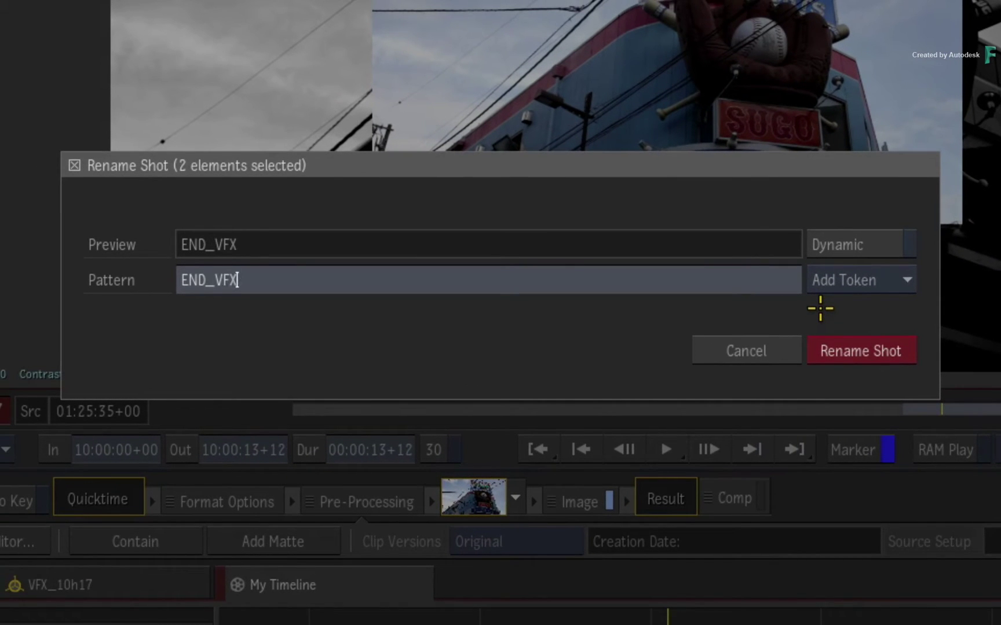
click(906, 280)
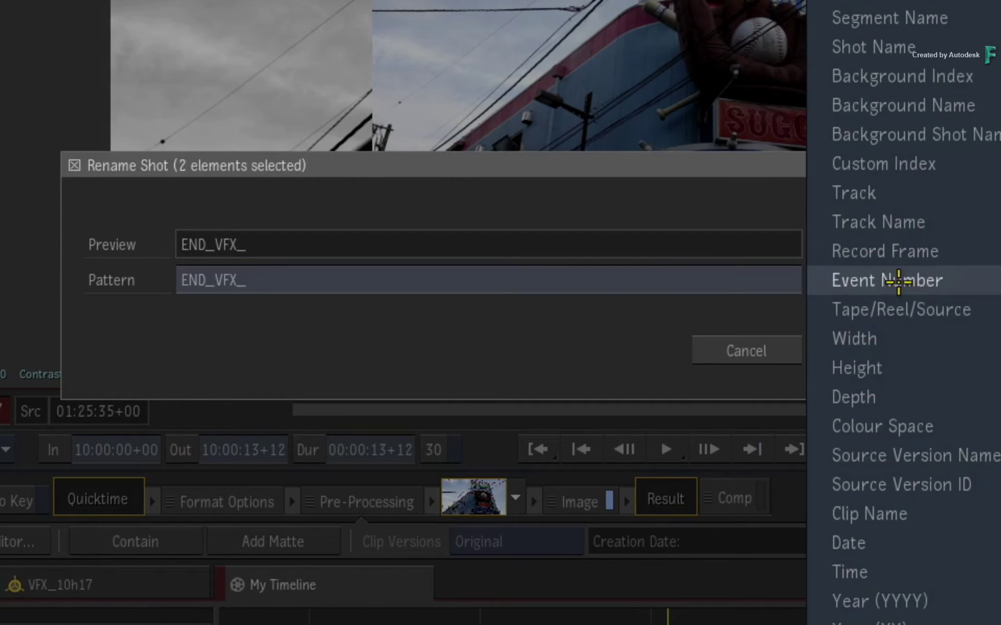
click(889, 566)
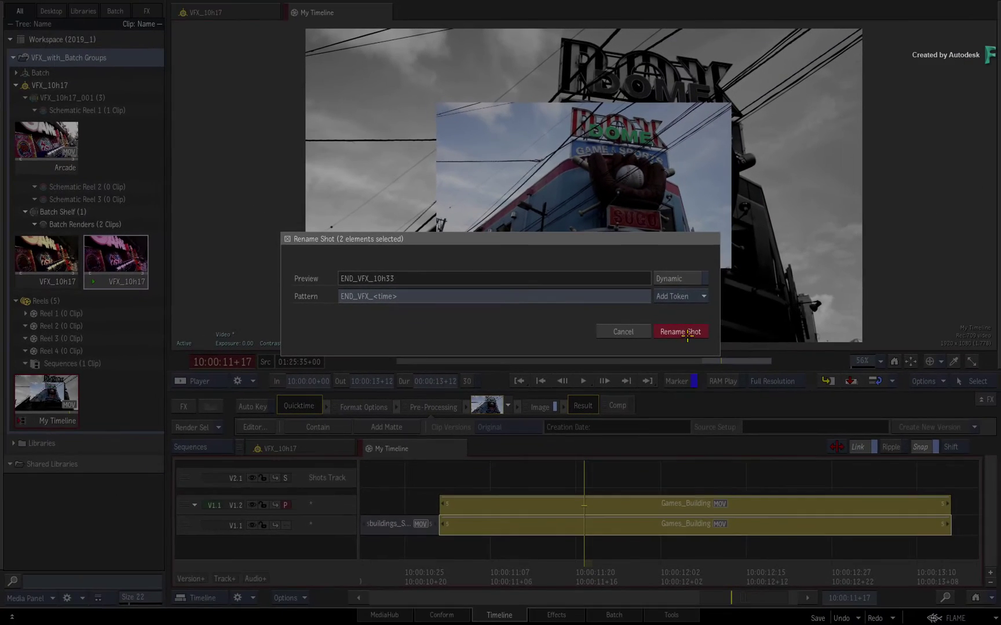
click(770, 341)
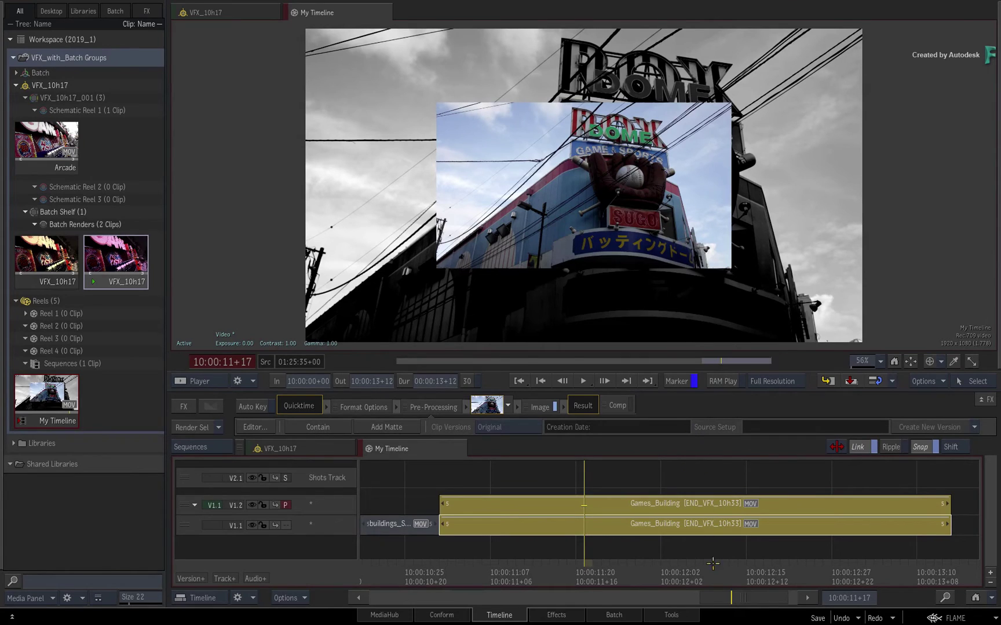
- In the Conform view, select the shot's 2D Transform effect
click(442, 614)
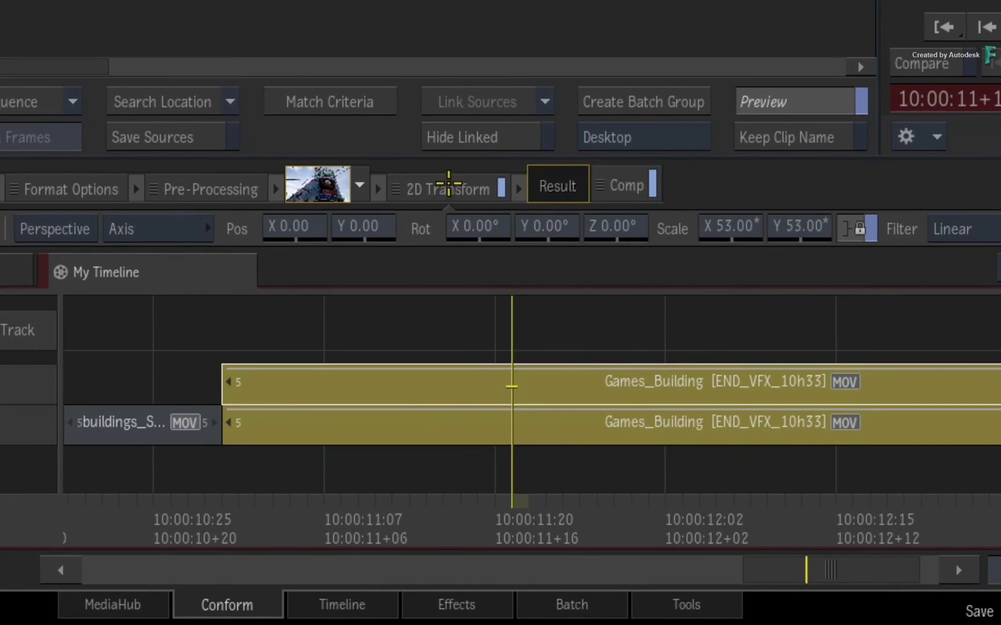
click(449, 184)
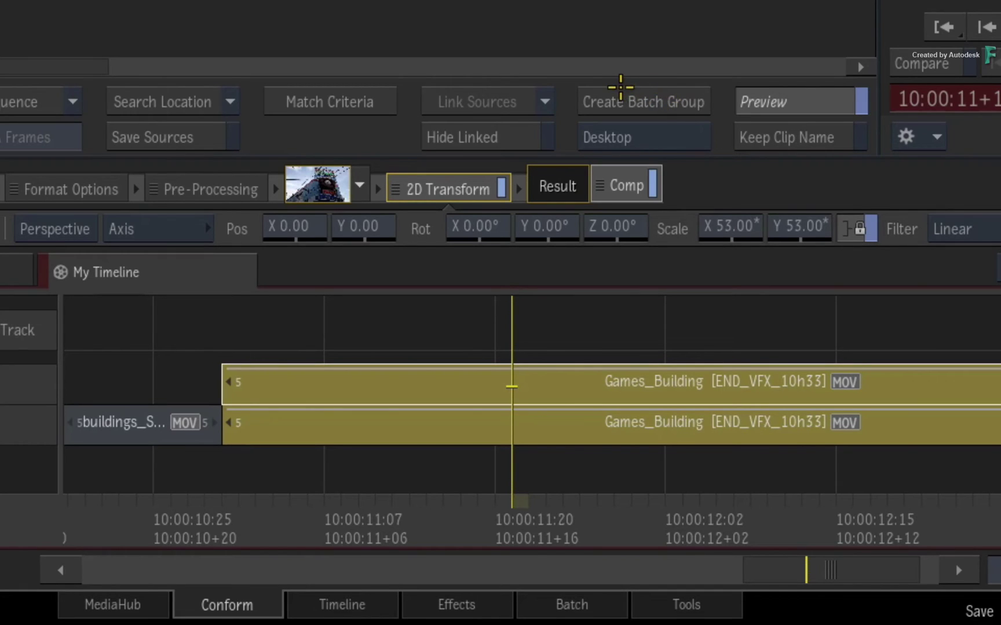
- Create the batch group and select the new END_VFX_10h33 clip on the Shots Track
click(624, 94)
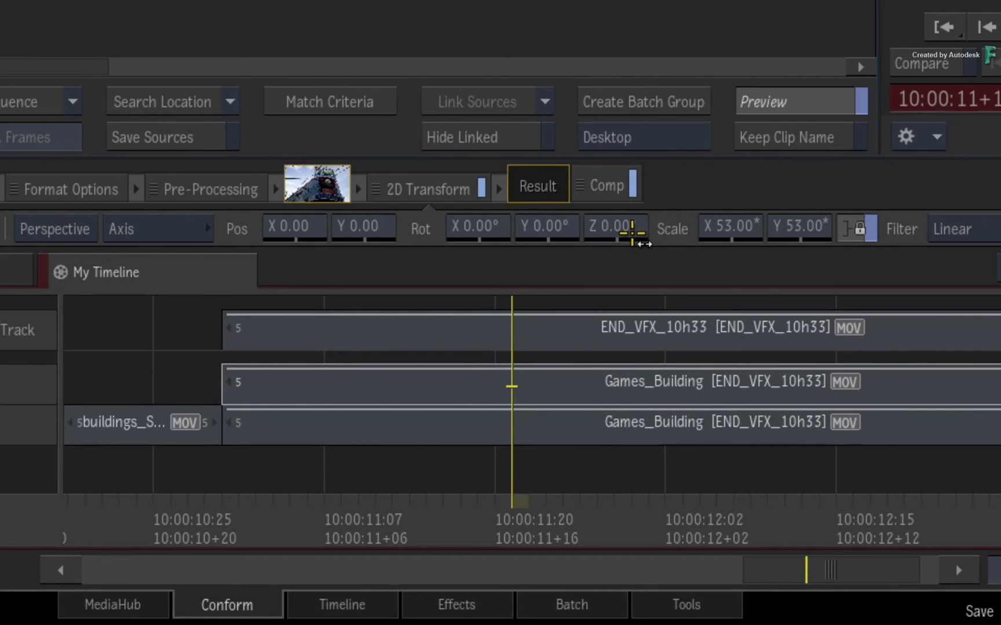
click(547, 341)
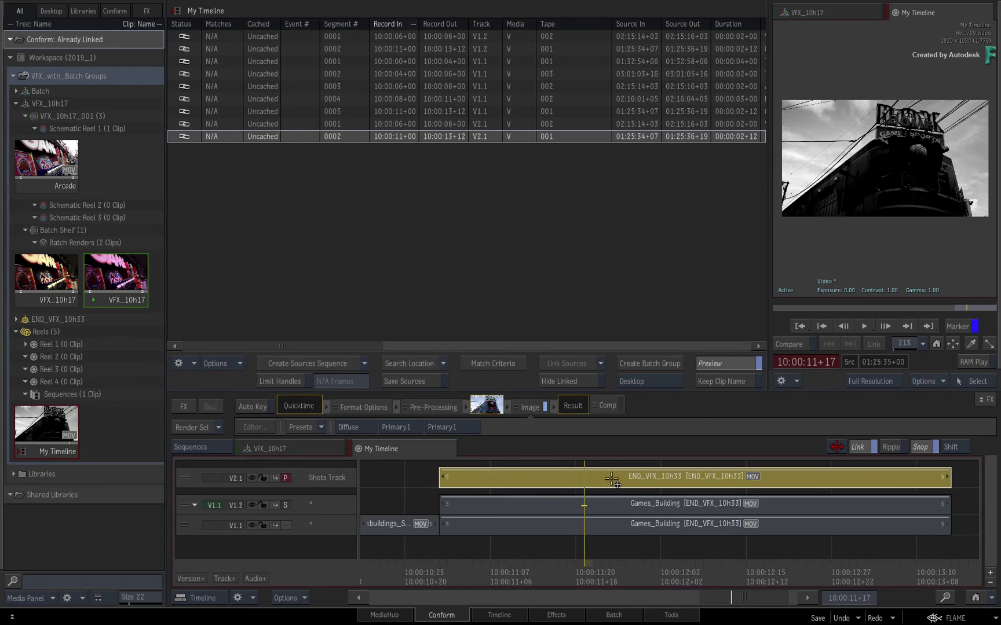
- Delete the old END_VFX_10h33 shot and enable Convert Timeline FXs in the conform options
key(Delete)
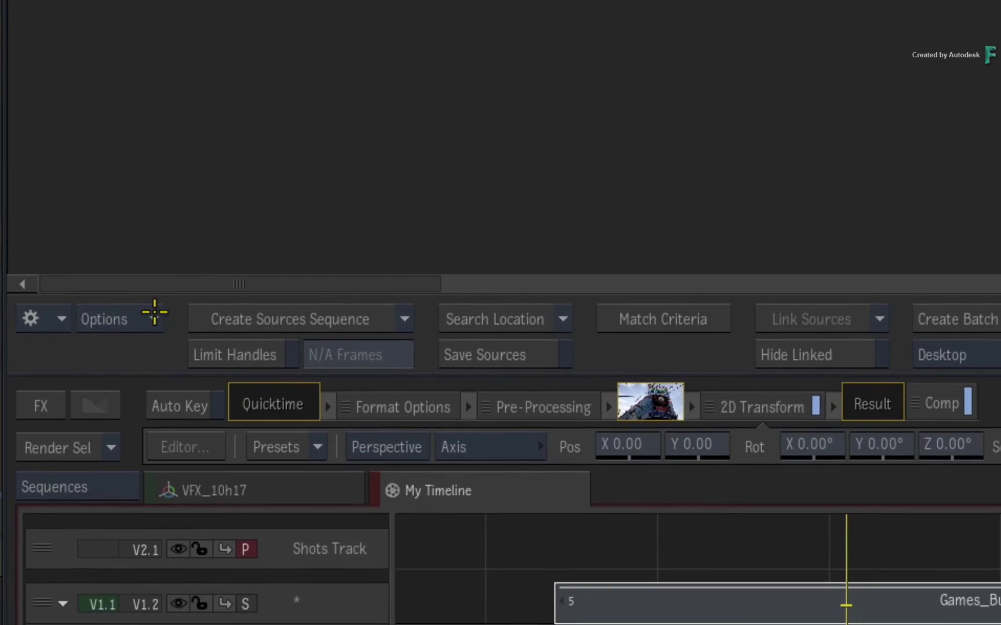
click(238, 360)
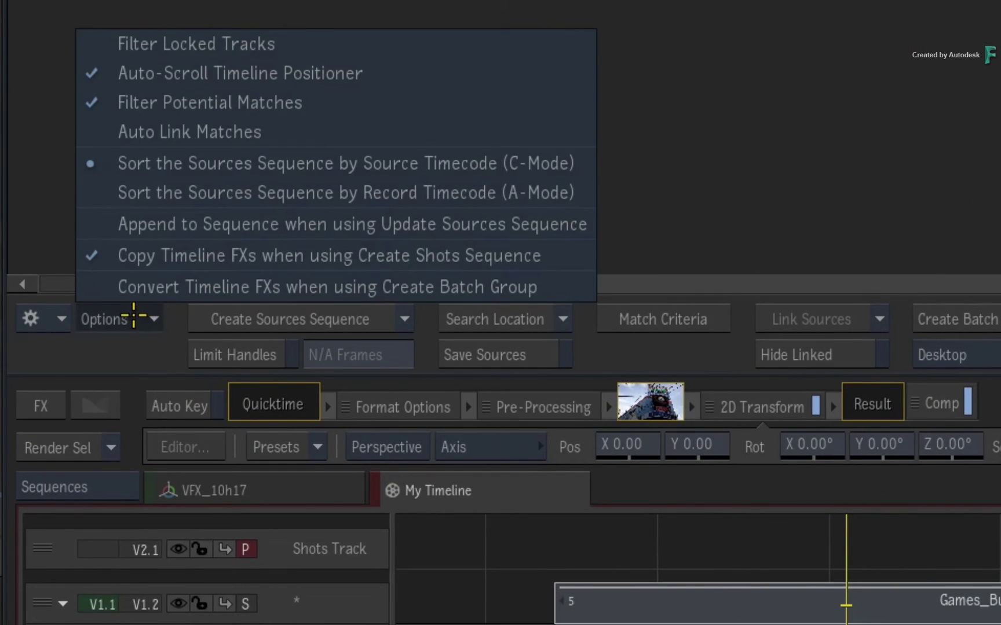
click(99, 286)
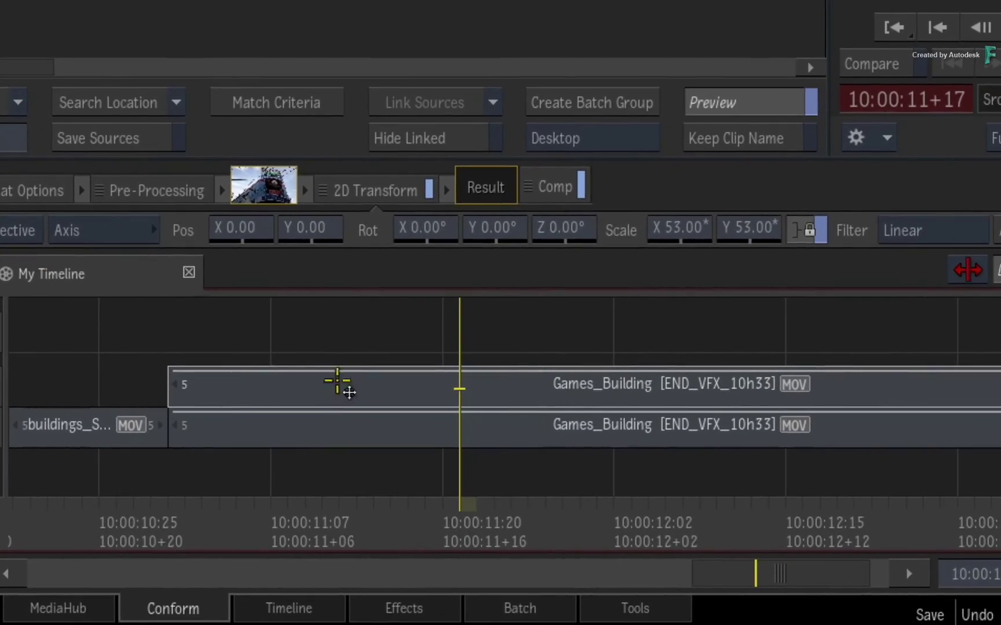
- Create a Batch group from both Games_Building clips and select the new END_VFX_10h33 shot
click(339, 380)
ctrl+click(347, 424)
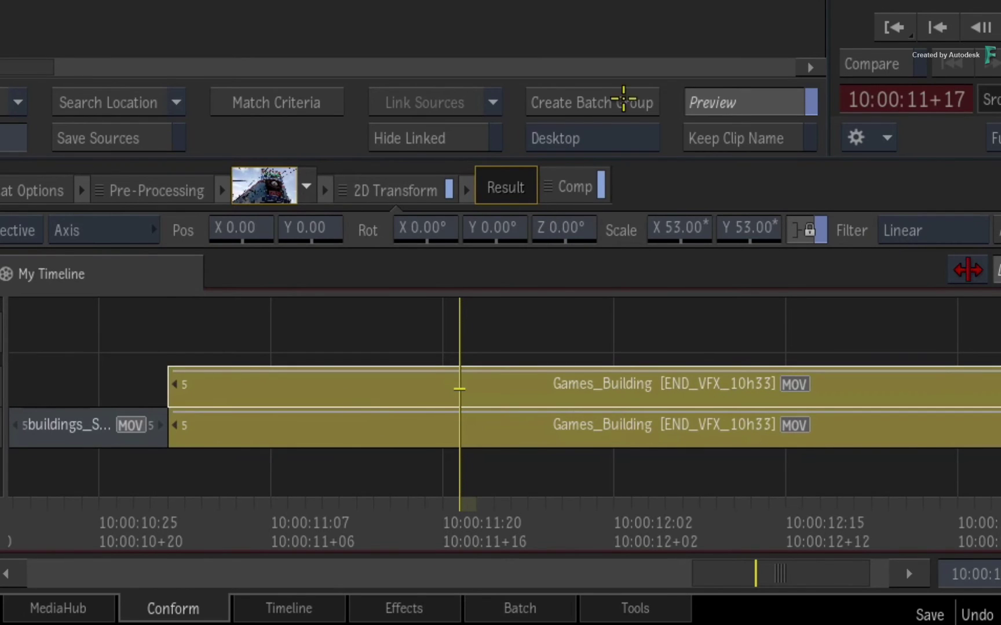
click(585, 102)
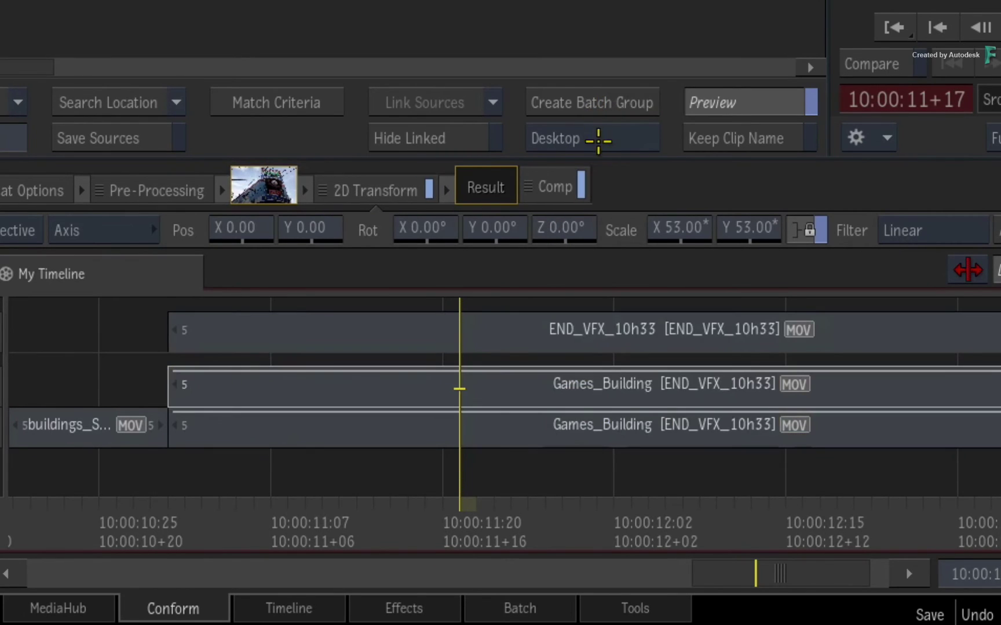
click(417, 337)
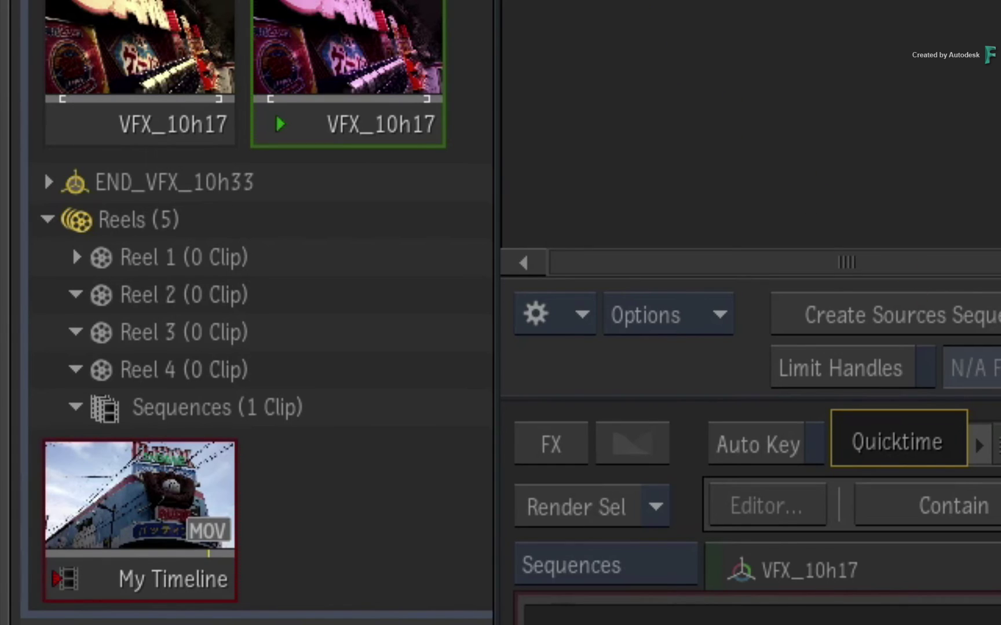
- Open the END_VFX_10h33 Batch group, reposition Colour Source and Comp, then Clean Up Schematic
click(190, 184)
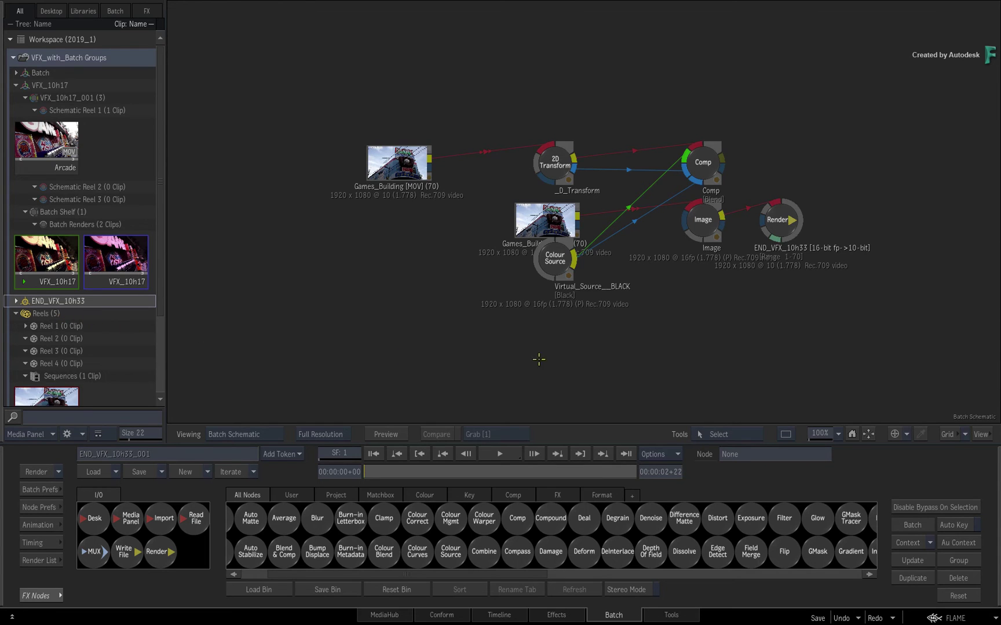
drag(552, 261, 550, 66)
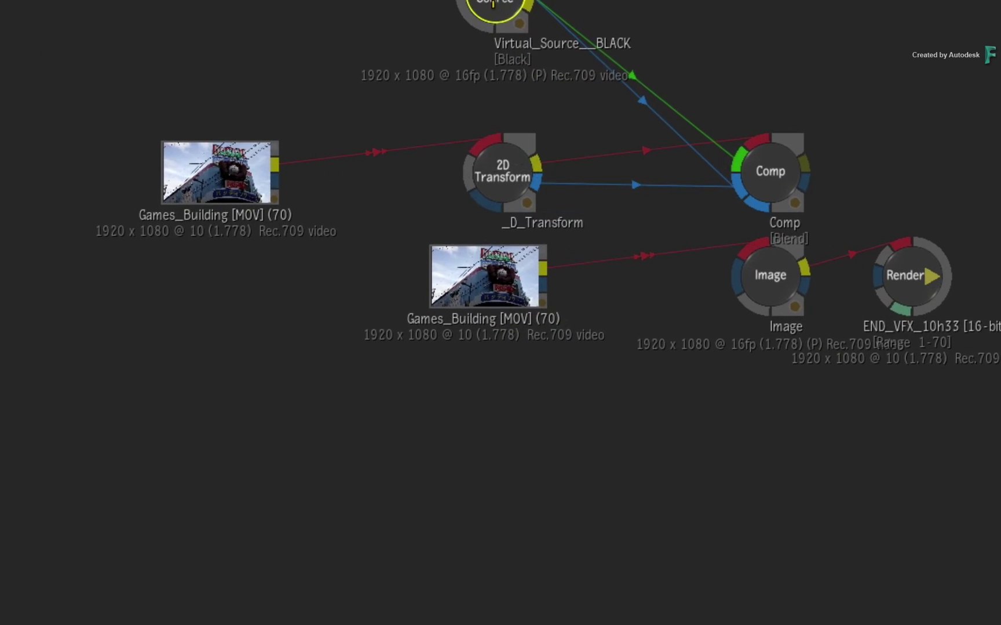
drag(566, 298, 507, 351)
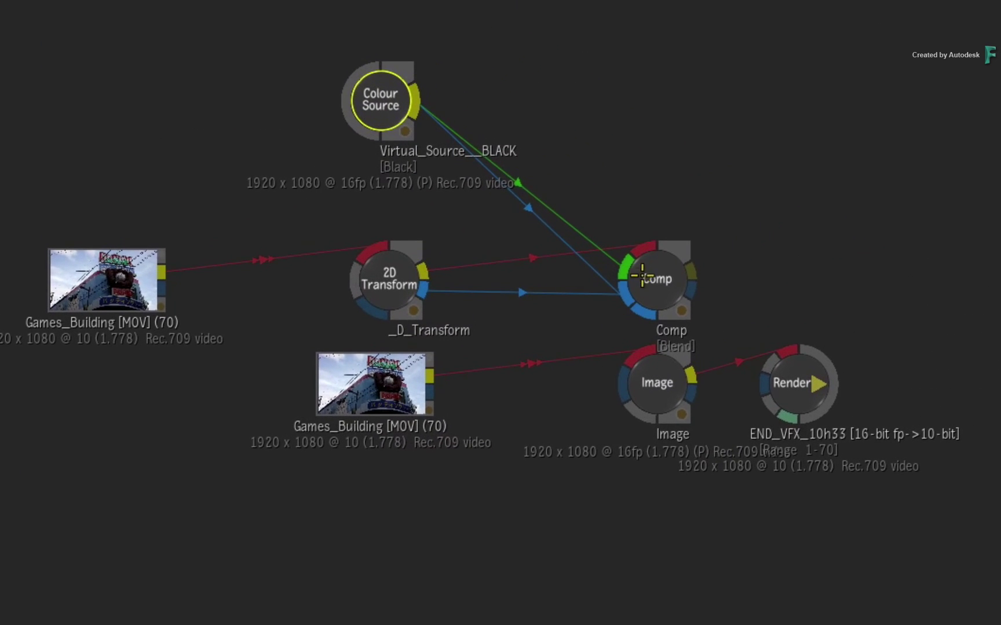
drag(649, 277, 658, 220)
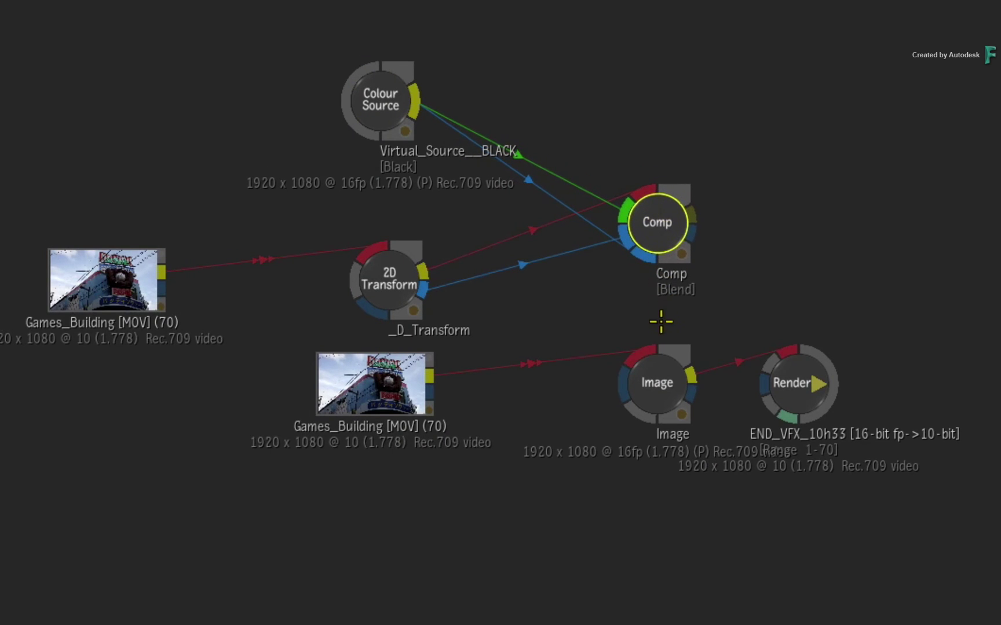
click(695, 295)
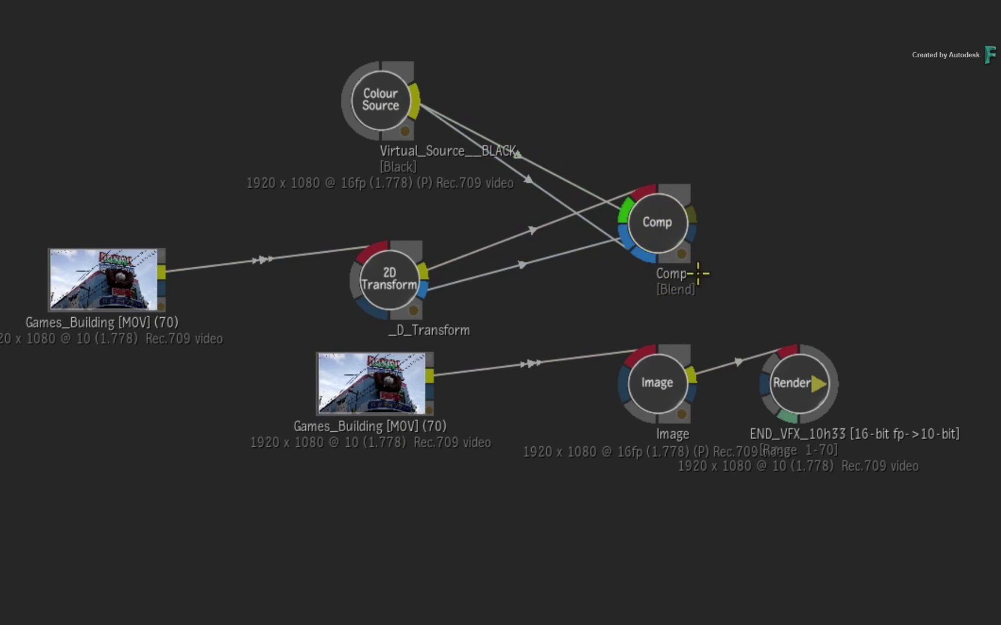
right_click(790, 214)
click(800, 264)
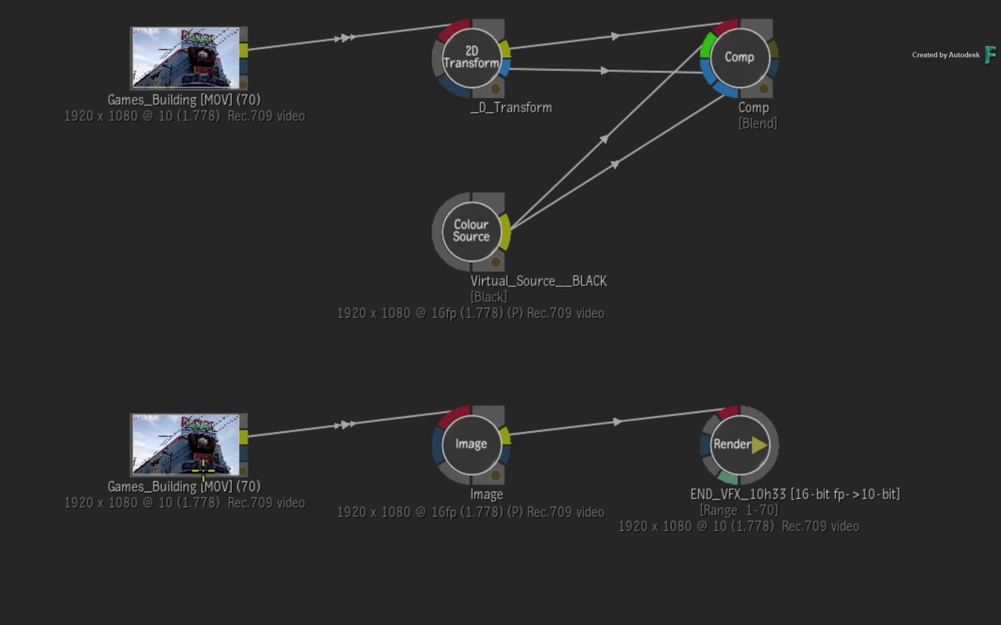
- Rewire so Image feeds Comp instead of Colour Source, and Comp feeds Render
drag(743, 438, 730, 477)
drag(490, 324, 512, 516)
mouse_move(196, 459)
mouse_down()
mouse_move(409, 186)
mouse_move(398, 63)
mouse_move(386, 77)
mouse_up()
drag(389, 127, 394, 169)
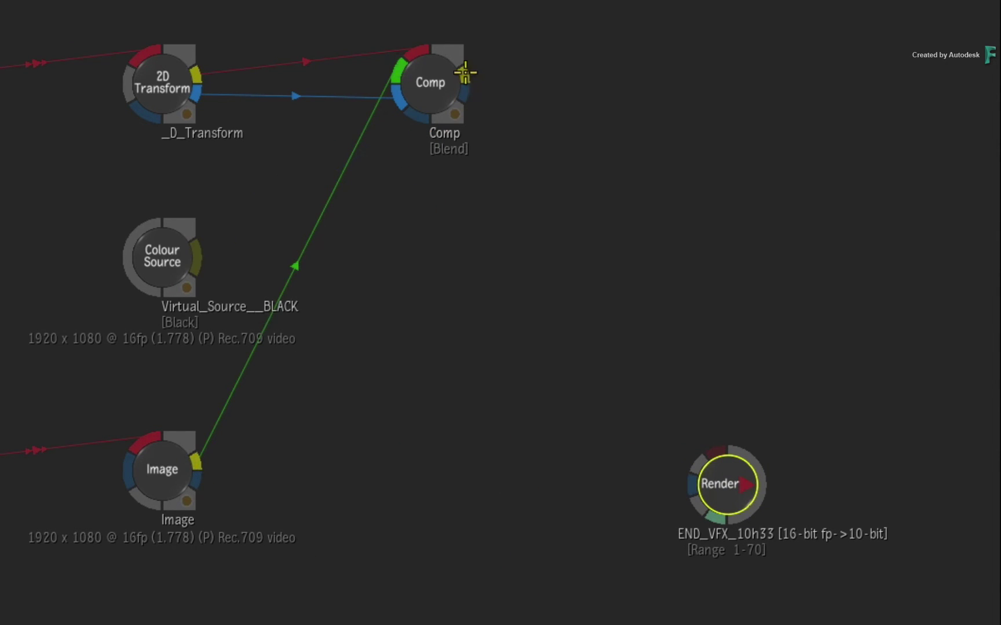
drag(468, 72, 671, 97)
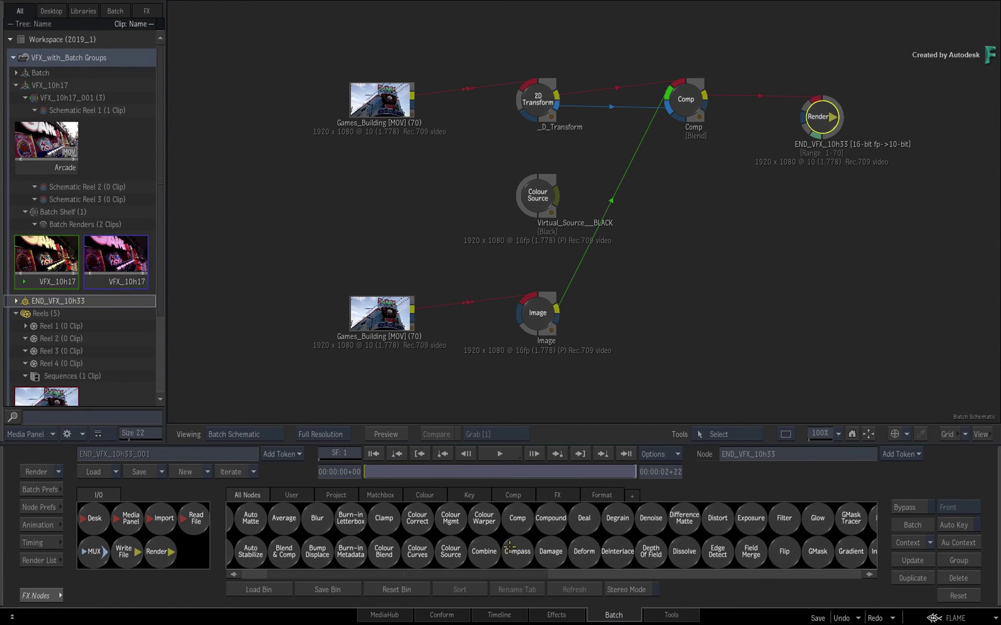
- Insert a Deform node between Games_Building and Image, then check the Comp result
key(d)
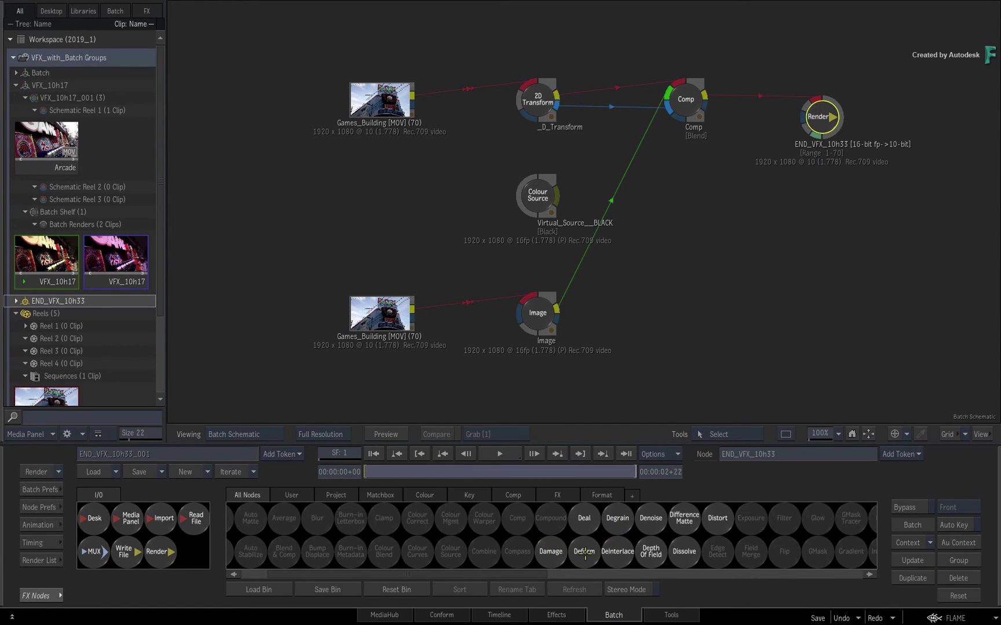
drag(584, 551, 464, 305)
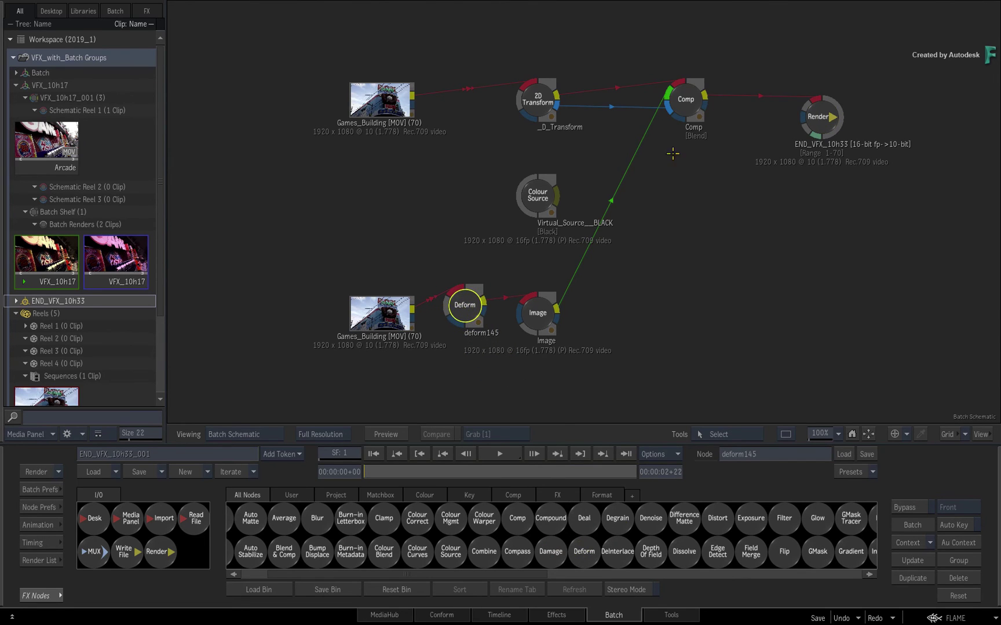
double_click(679, 104)
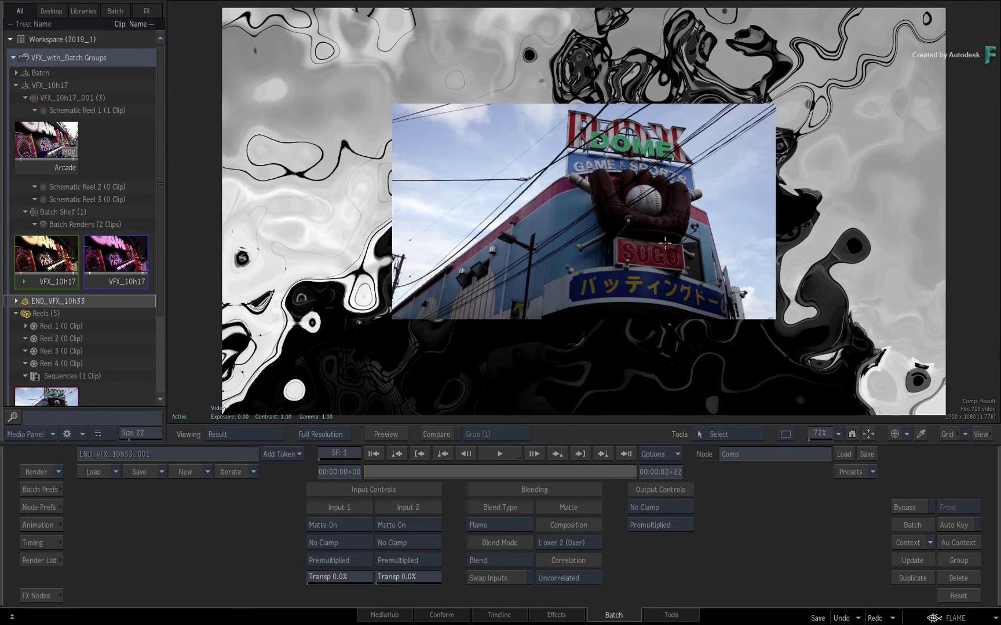
key(grave)
- Render the END_VFX_10h33 Render node and expand its library folder to see the result
click(808, 107)
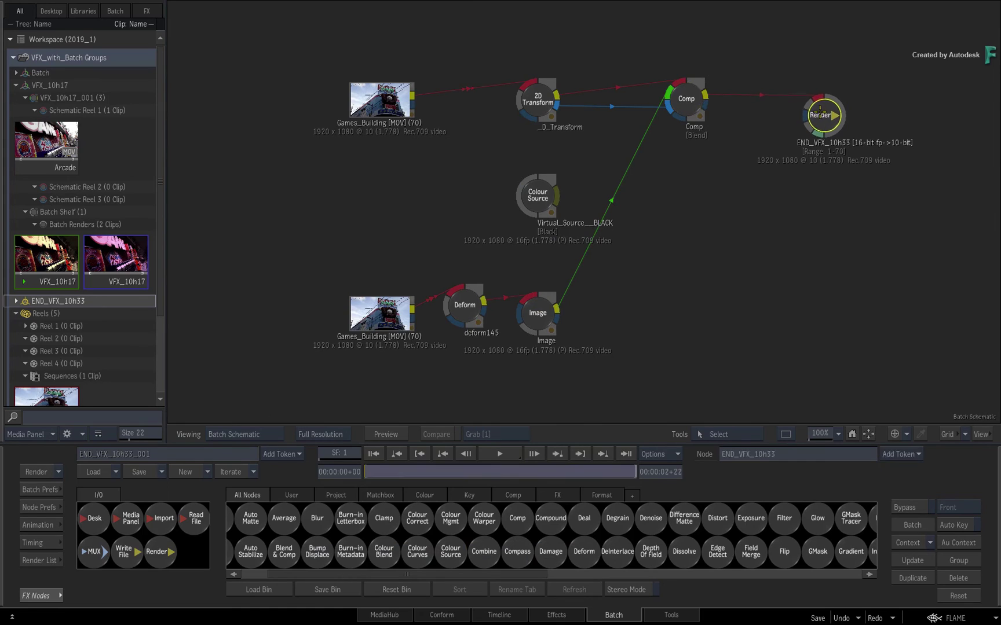
click(36, 472)
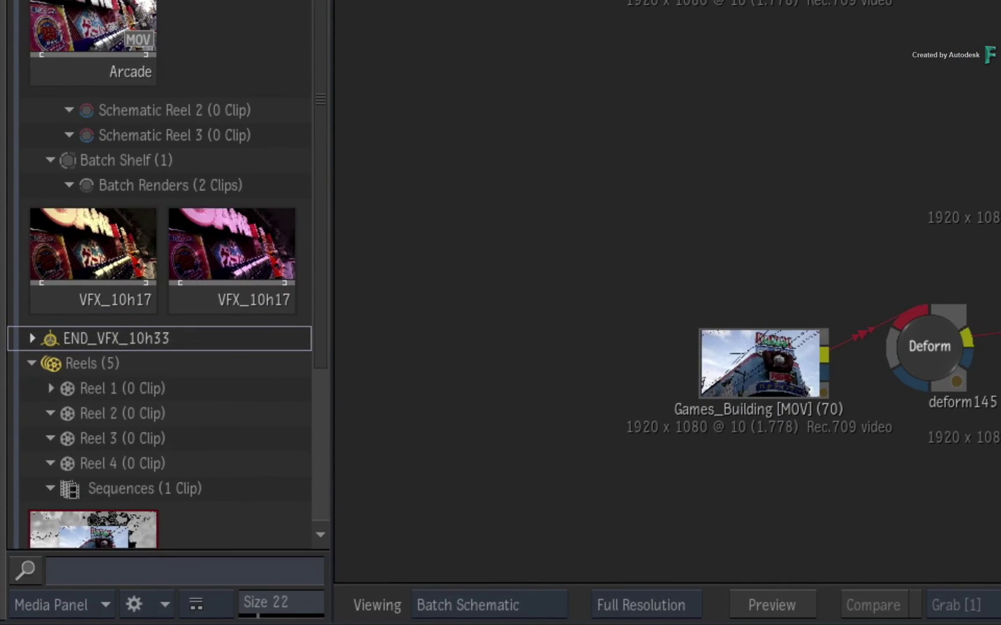
click(32, 338)
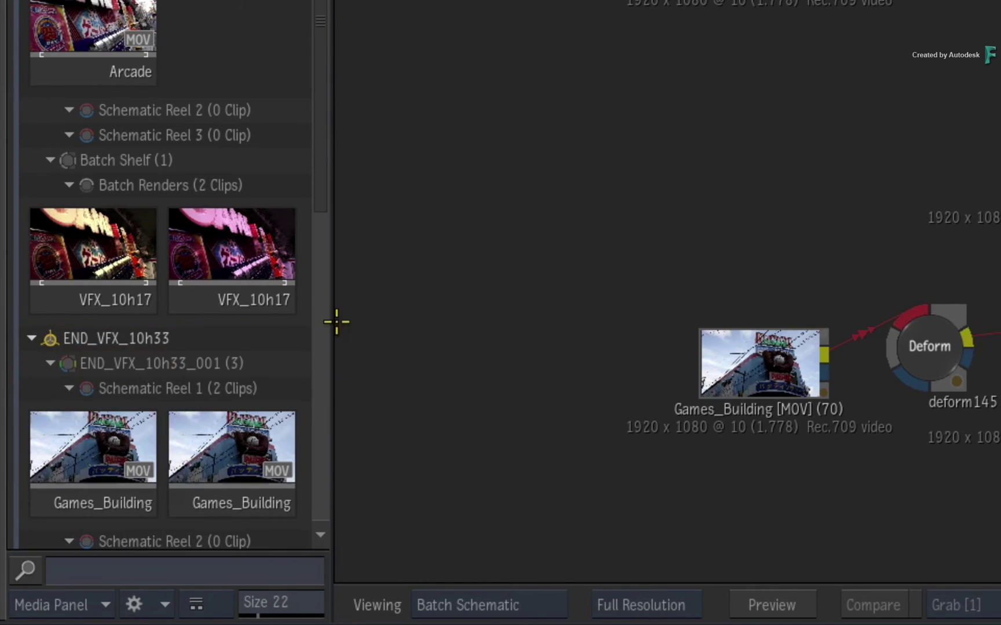
scroll(326, 288, down, 3)
scroll(326, 288, down, 3)
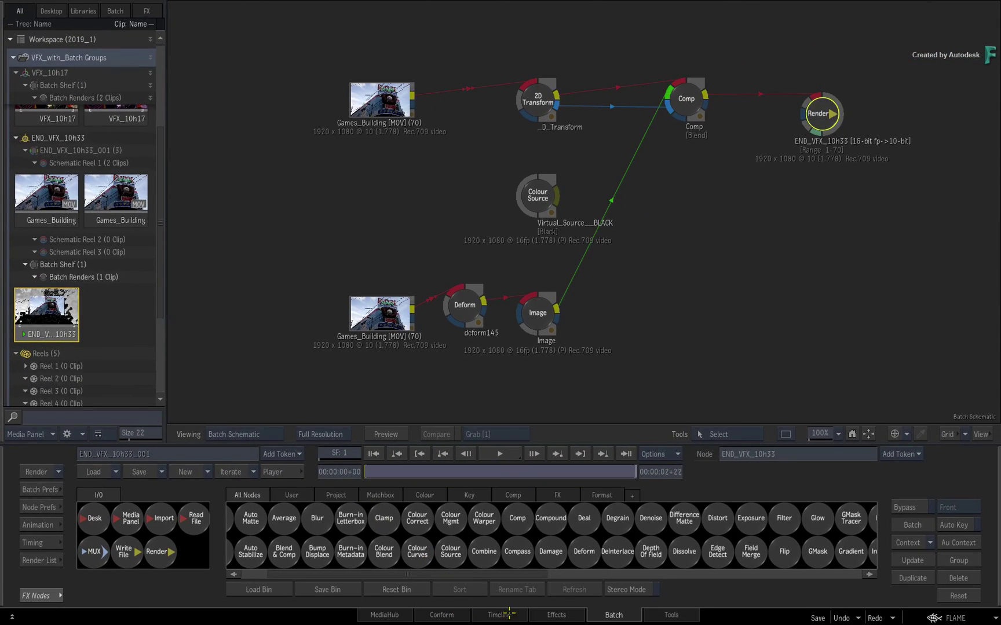
- Back on the timeline, scrub through the shot to around 10:00:11+08
click(507, 613)
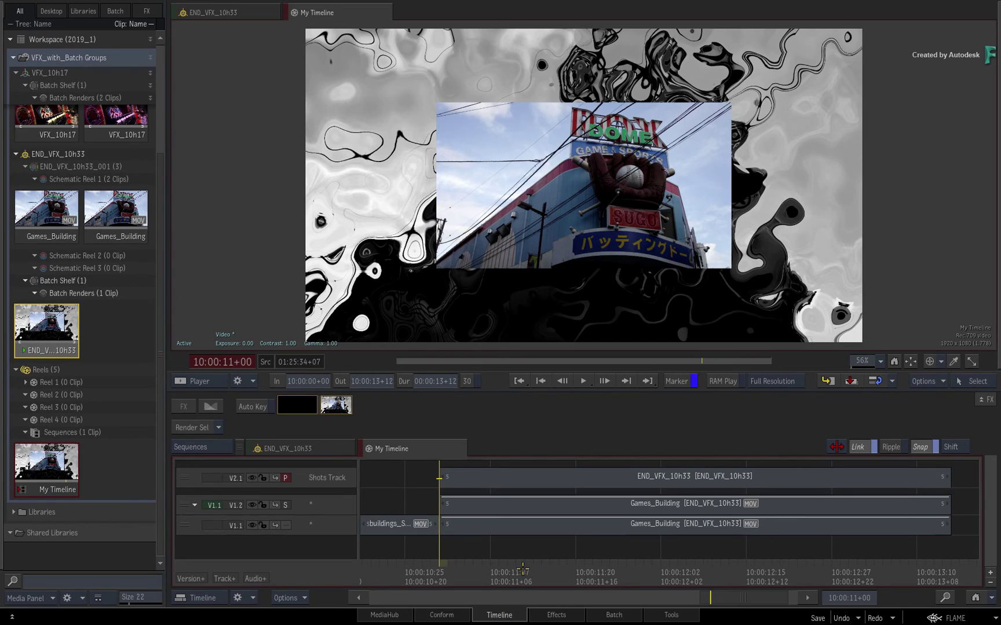
drag(463, 541, 781, 539)
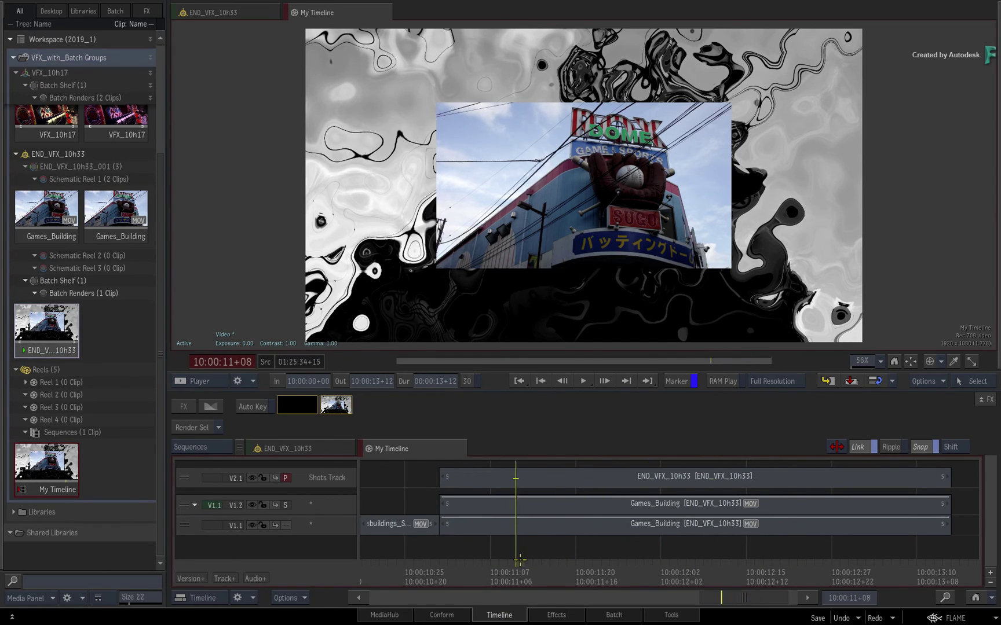
drag(538, 558, 450, 523)
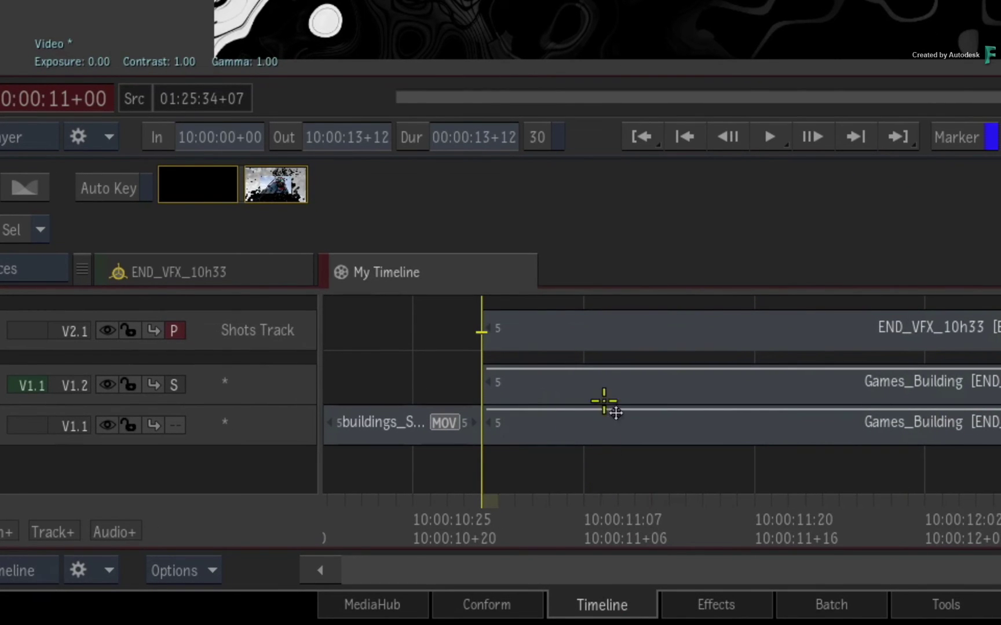
- Copy the END_VFX_10h33 shot onto a new V1.3 track, make it primary, and fit the sequence
click(608, 335)
drag(615, 335, 614, 379)
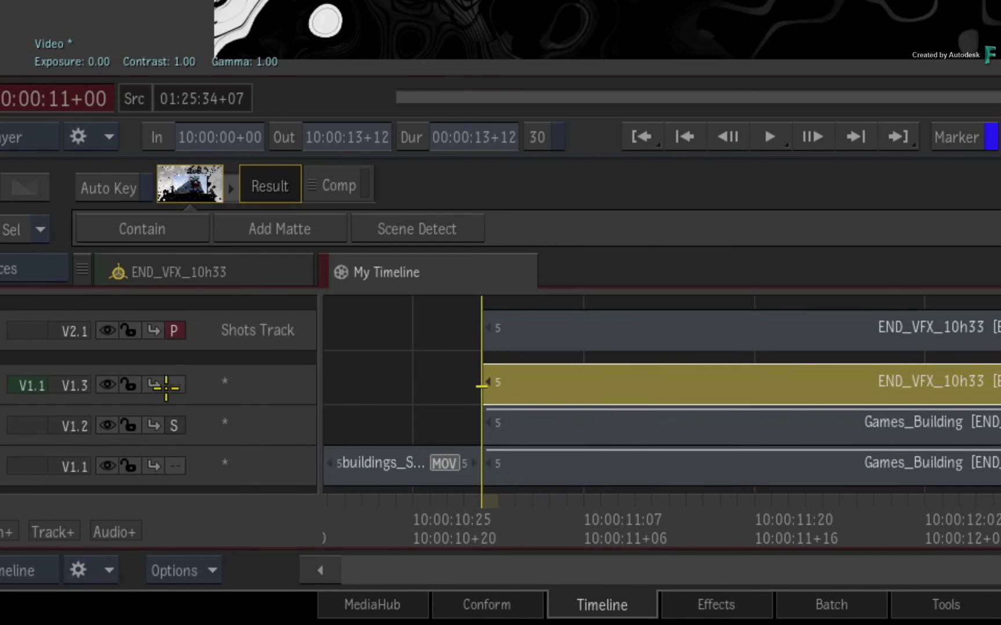
click(171, 385)
key(shift+z)
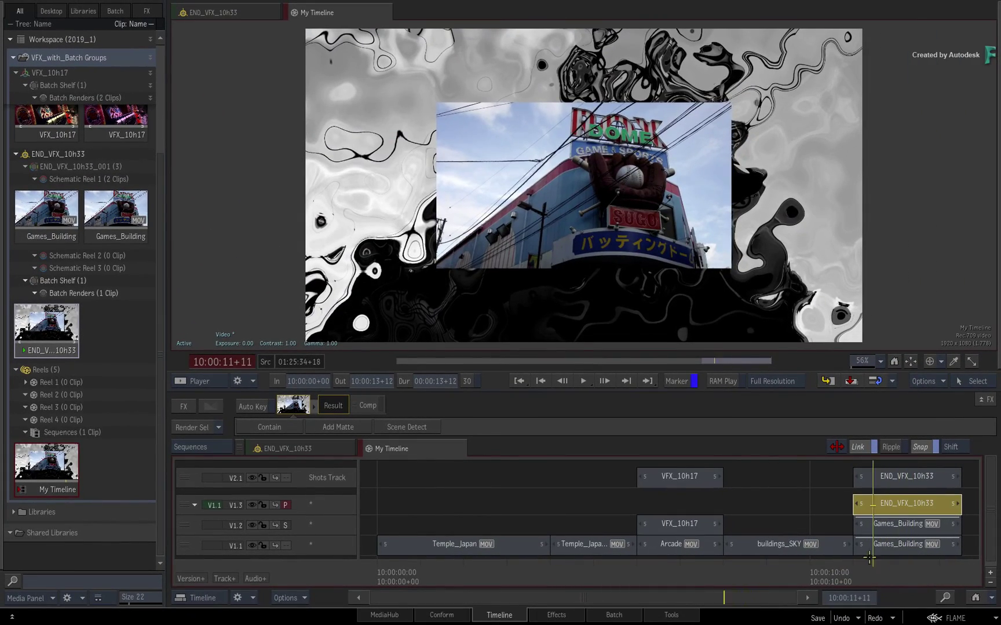
drag(895, 554, 871, 563)
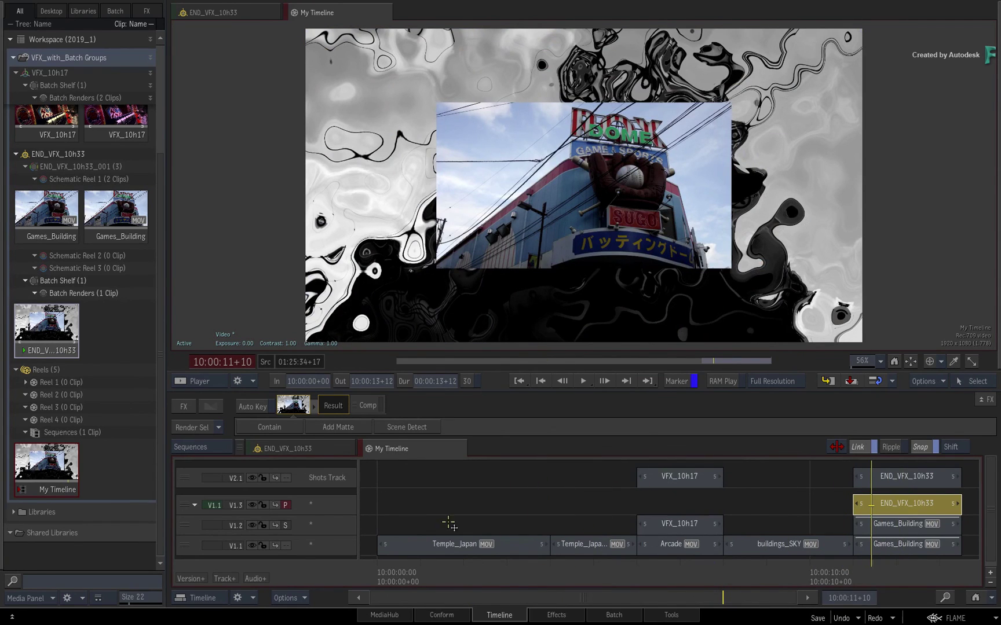
click(185, 476)
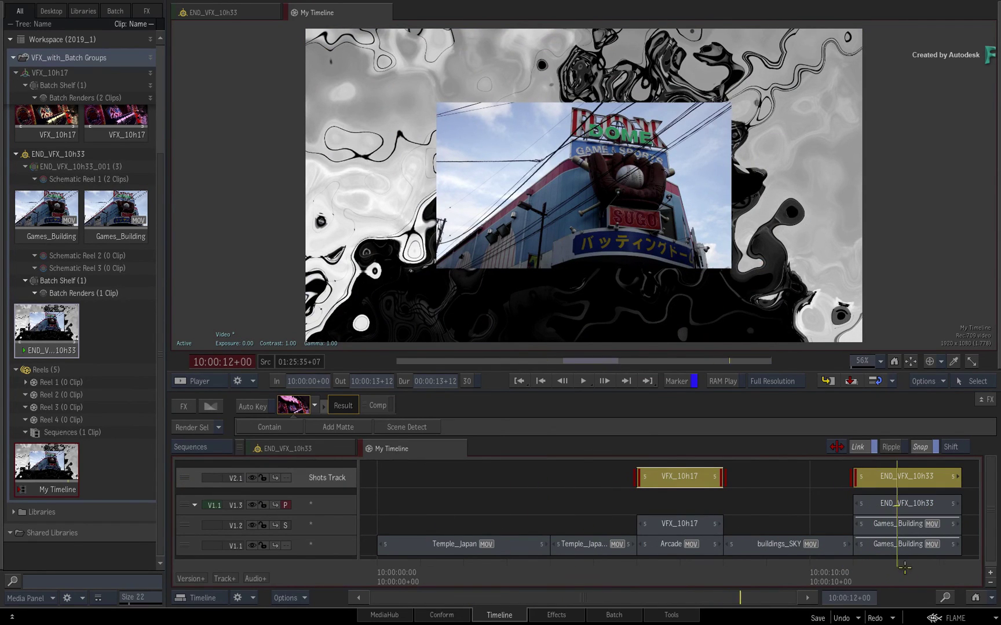
drag(910, 567, 513, 594)
drag(623, 571, 938, 560)
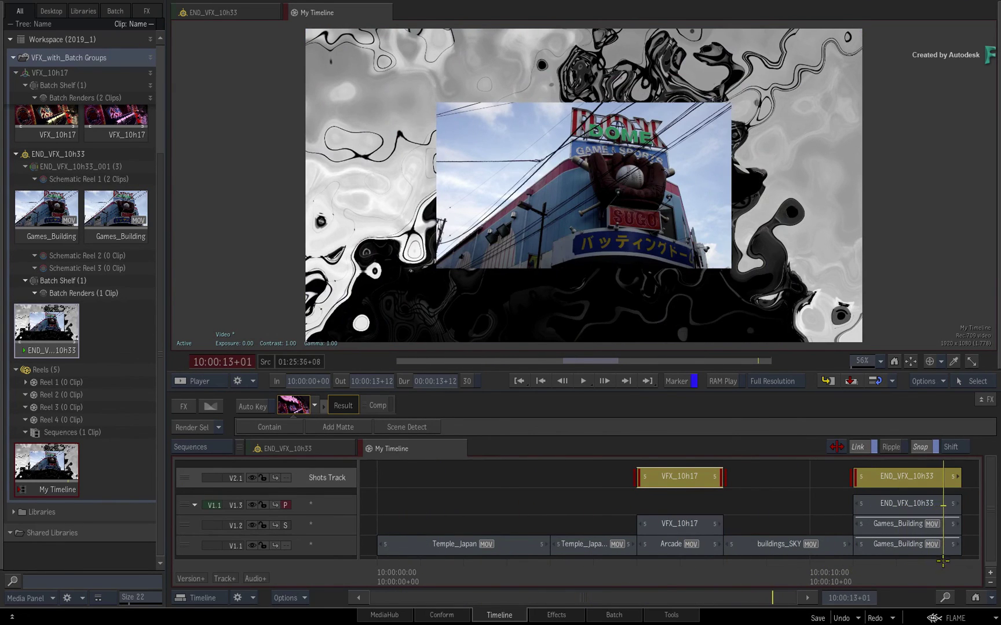